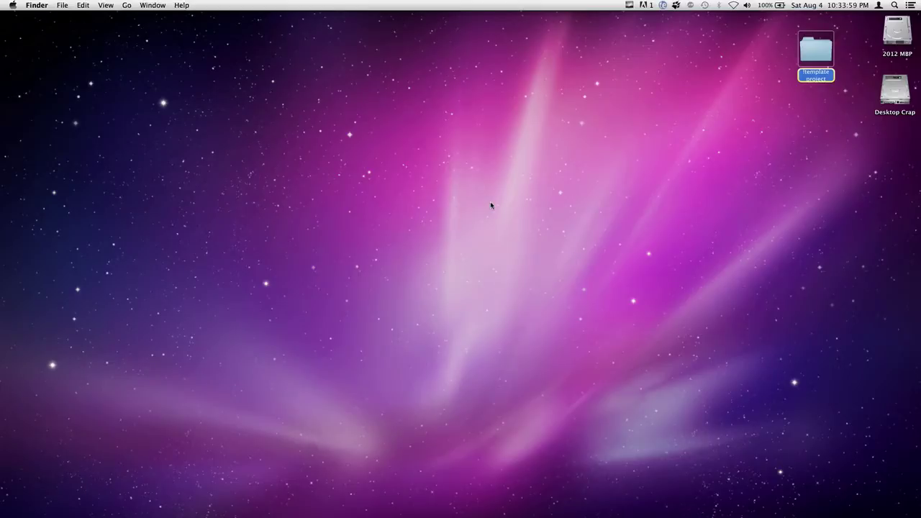
Nudge the !template project folder slightly on the desktop, then open it in Finder
click(509, 159)
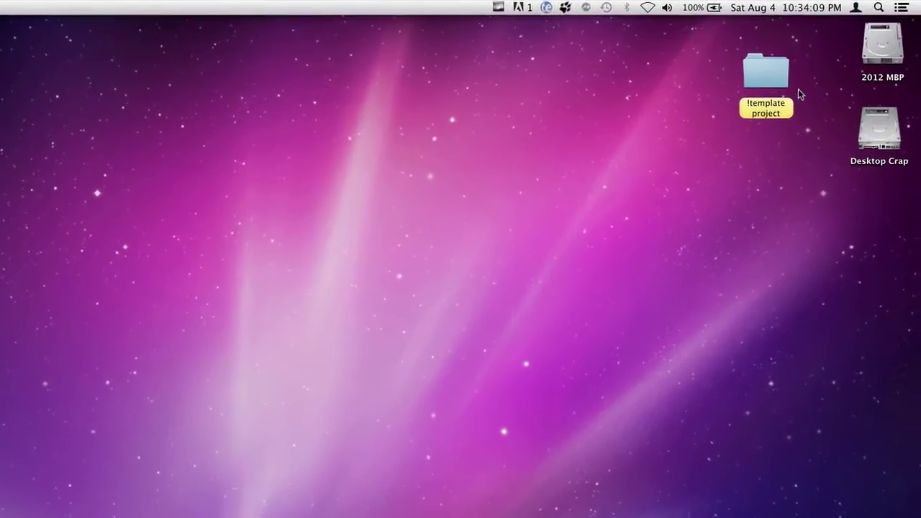
click(771, 69)
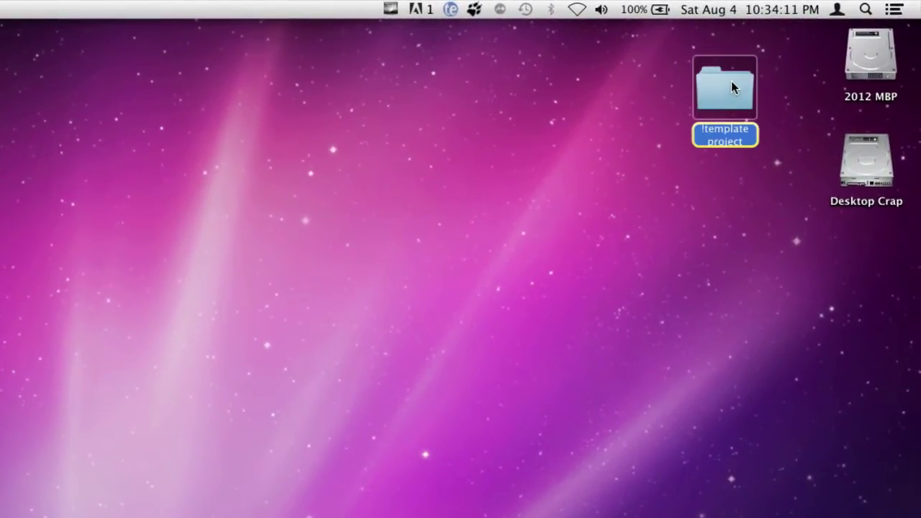
drag(731, 81, 738, 75)
click(720, 151)
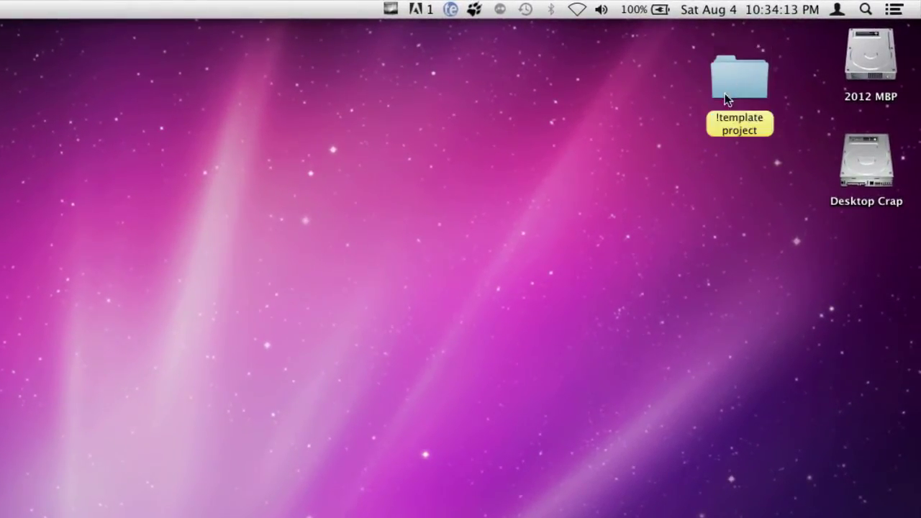
double_click(732, 77)
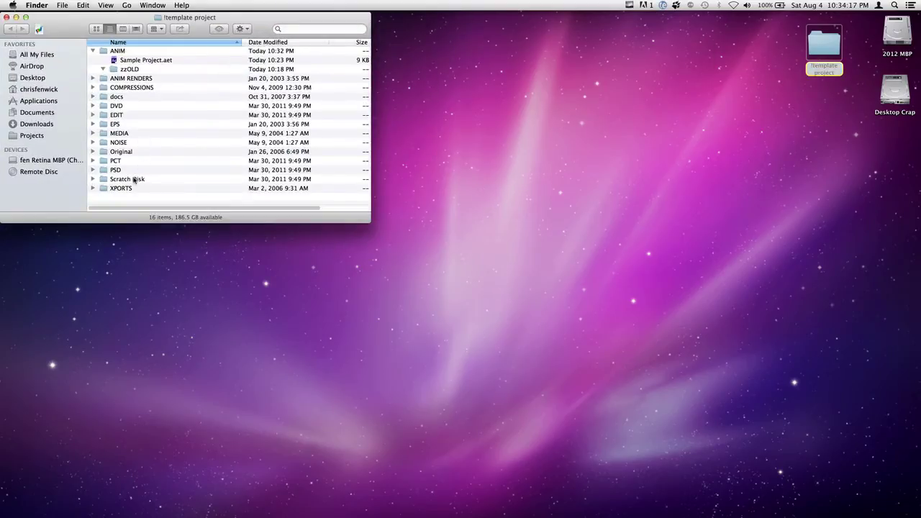
Make a new desktop folder named '120804 AE Walk Thru' and open its window
right_click(651, 136)
click(651, 137)
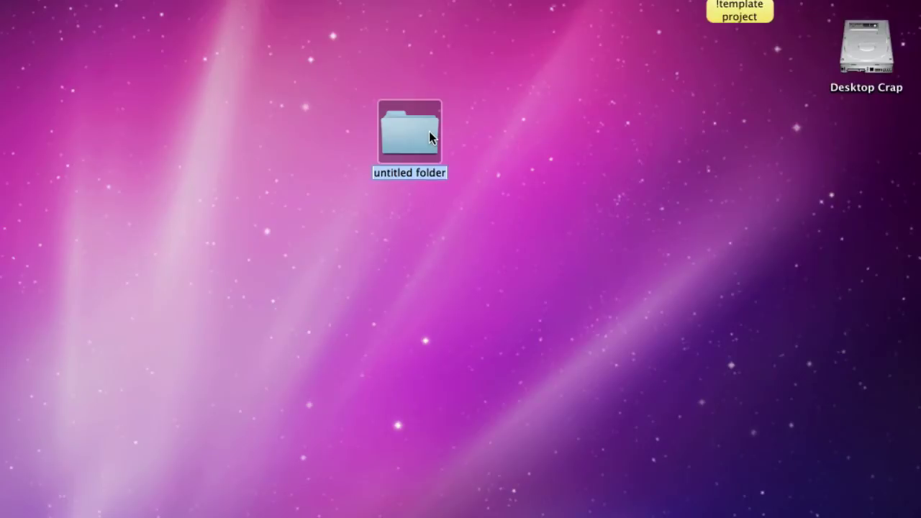
text(12)
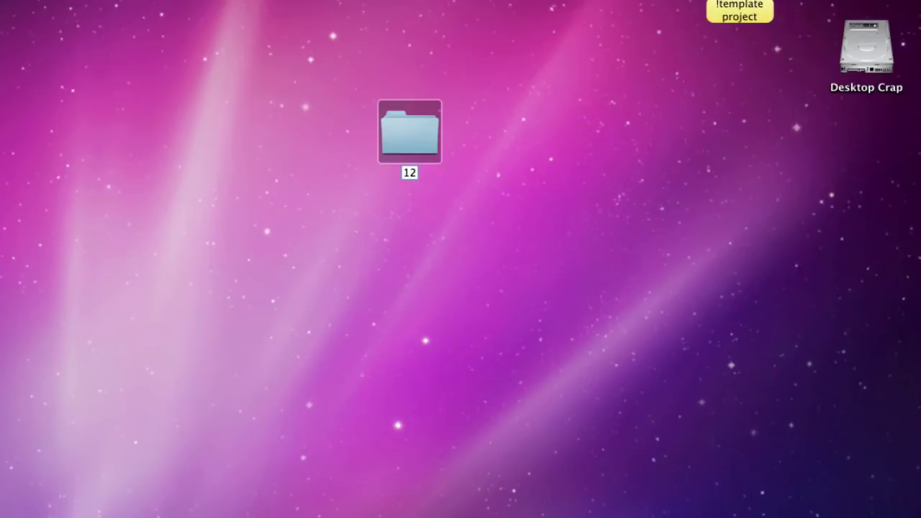
text(0804)
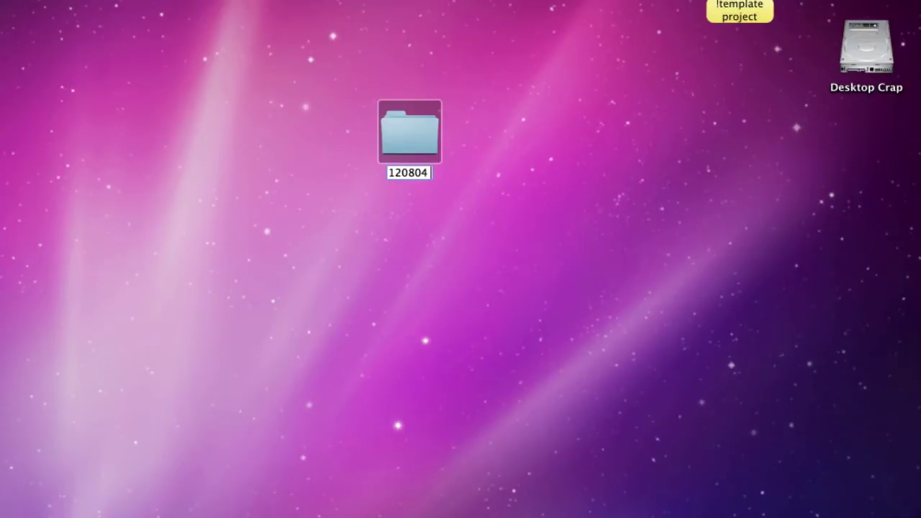
text( AE Walk Th)
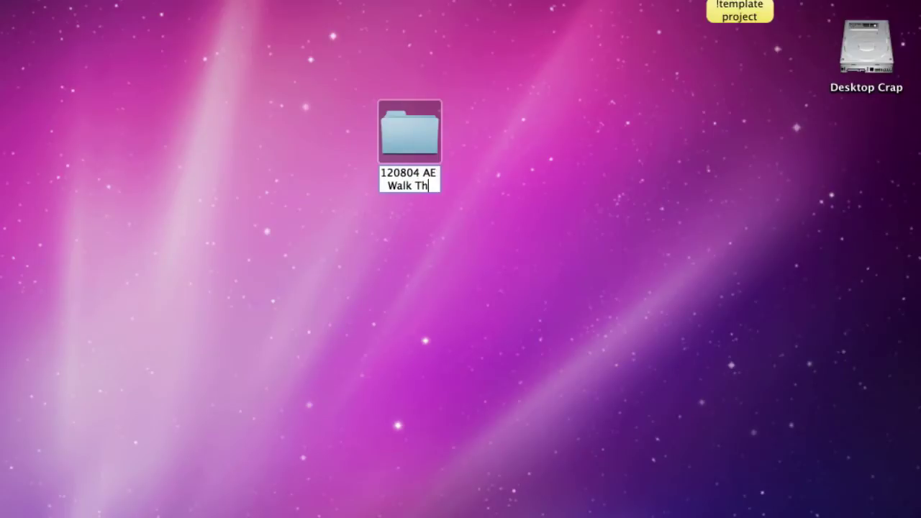
text(ru)
key(Return)
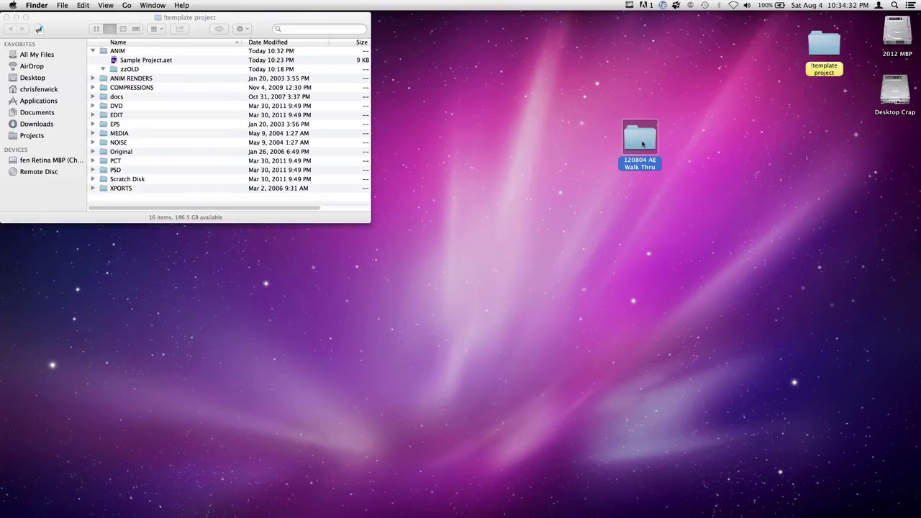
double_click(424, 131)
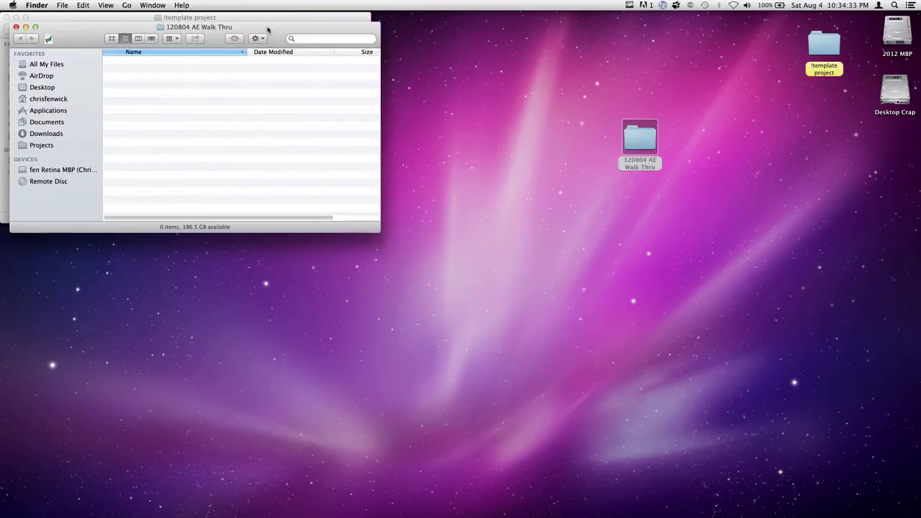
Option-copy all 16 template items into '120804 AE Walk Thru', then close the template window
key(ctrl+alt+super+Right)
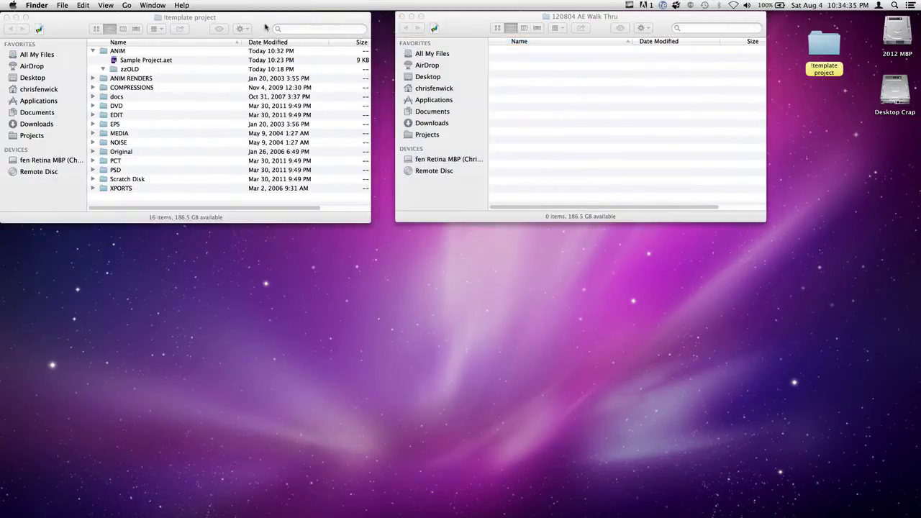
click(265, 27)
key(super+a)
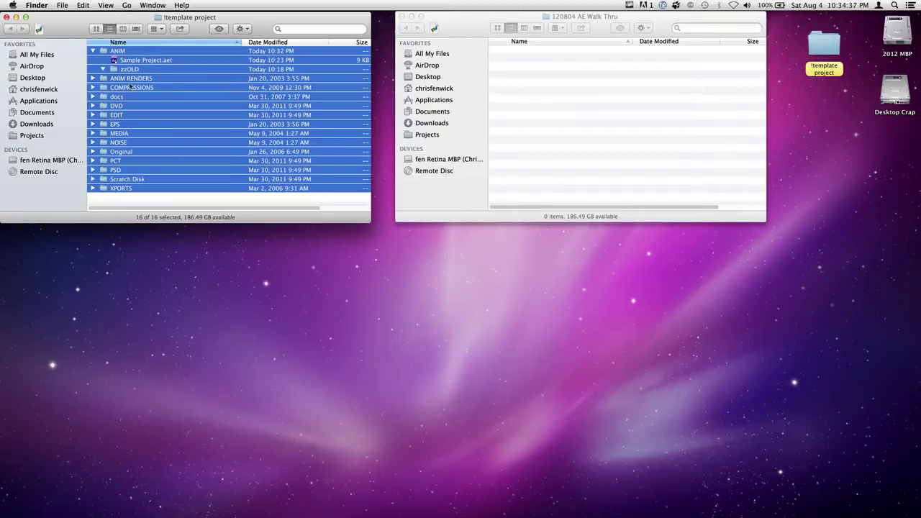
key(alt)
drag(104, 52, 579, 72)
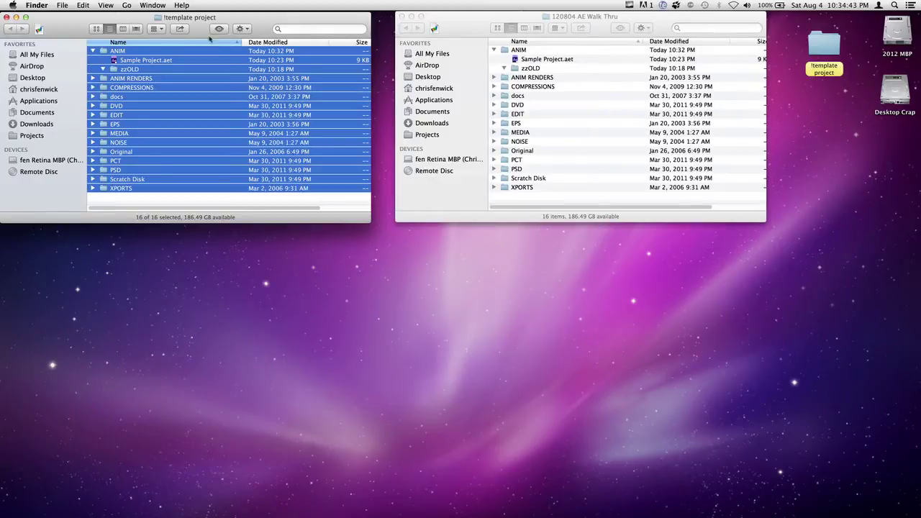
click(7, 17)
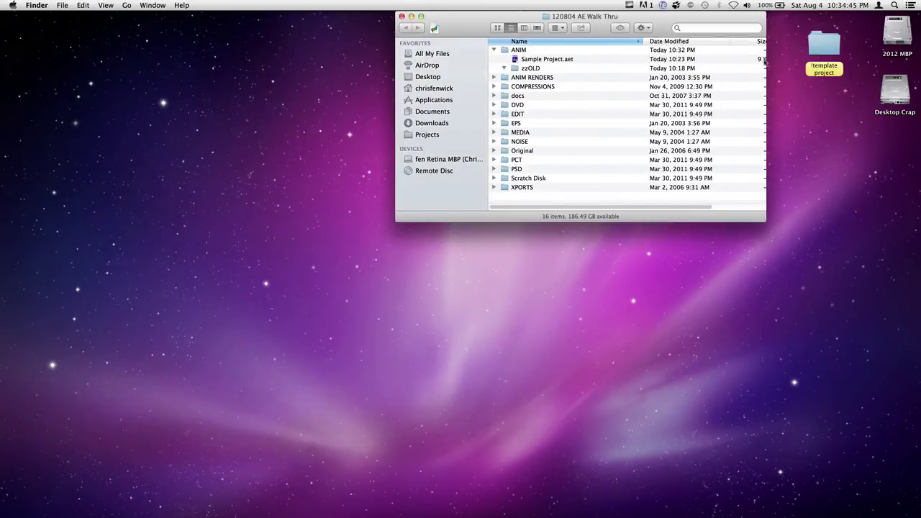
drag(660, 17, 295, 5)
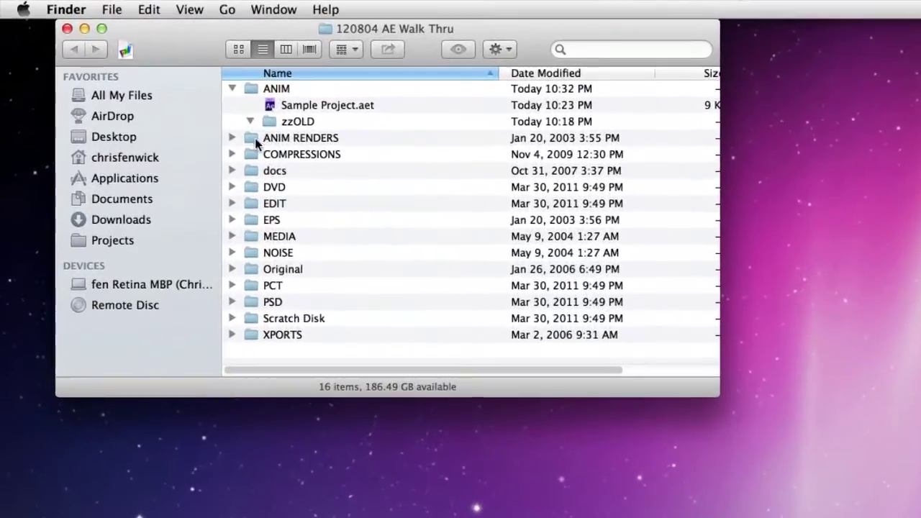
click(293, 105)
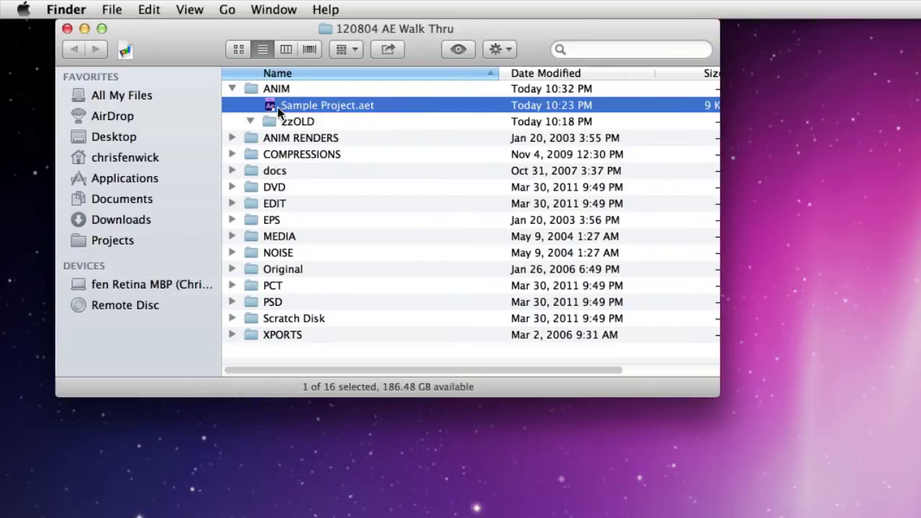
click(230, 90)
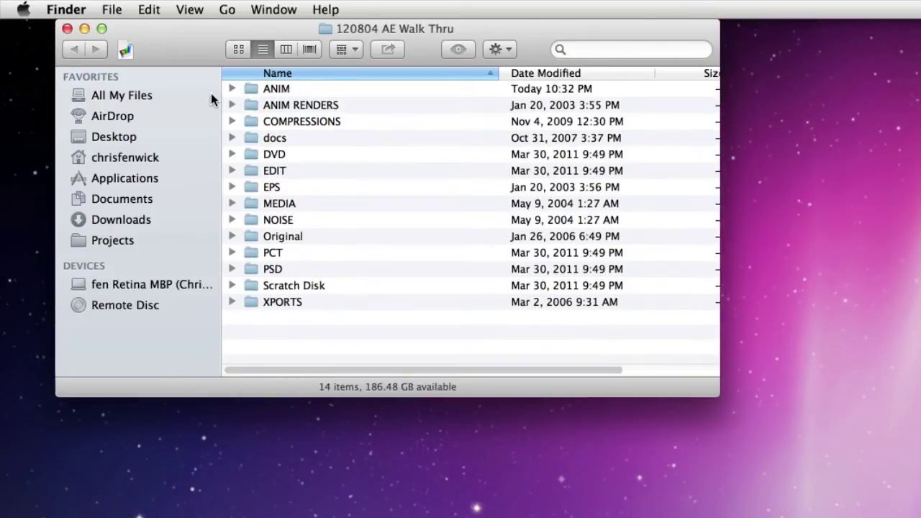
click(231, 90)
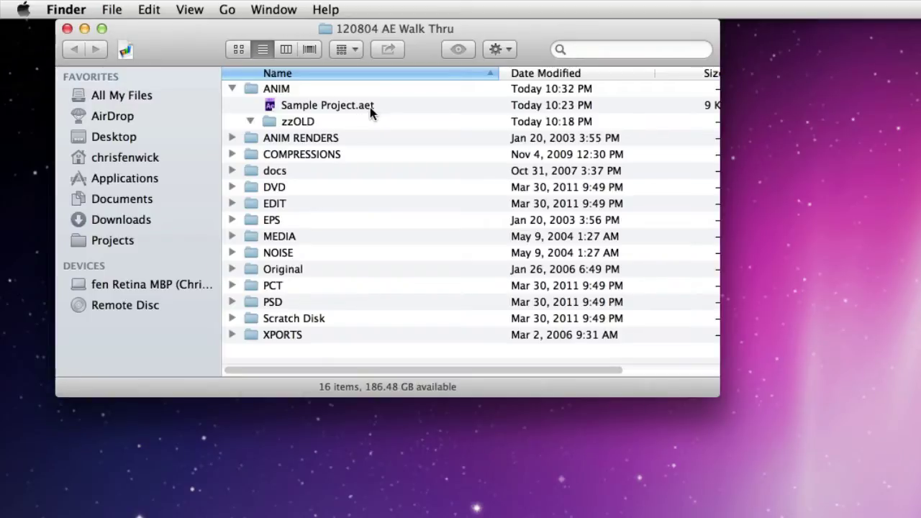
Open Sample Project.aet from the ANIM folder and bring up Save As with Cmd+S
click(267, 106)
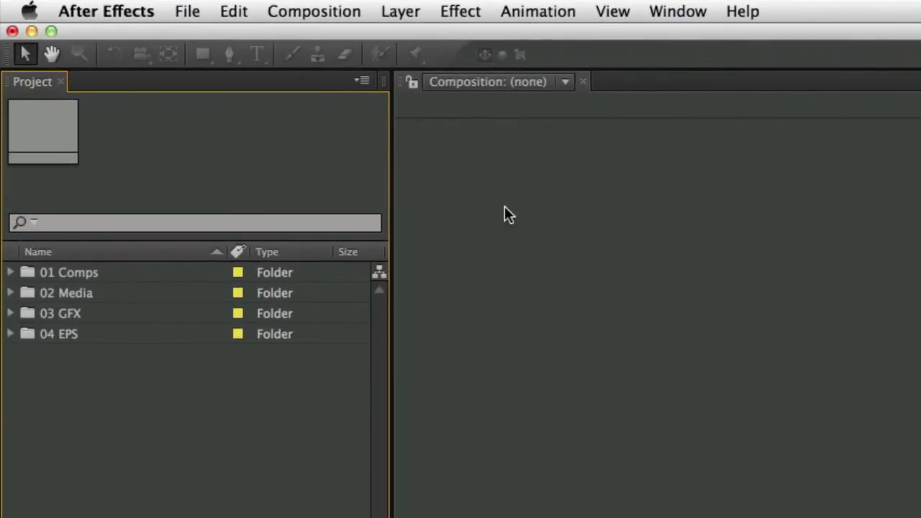
key(super+s)
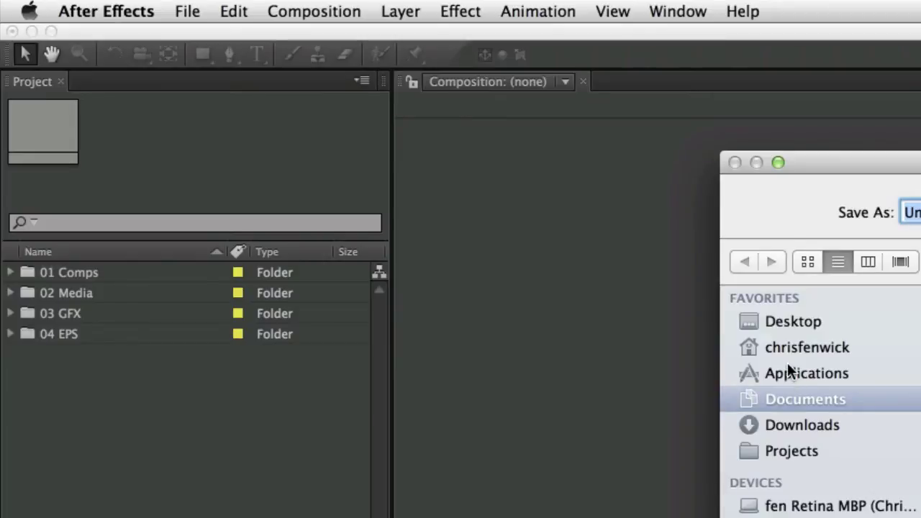
Save the project as 'AE Walk Thru' in 120804 AE Walk Thru's ANIM folder
click(801, 321)
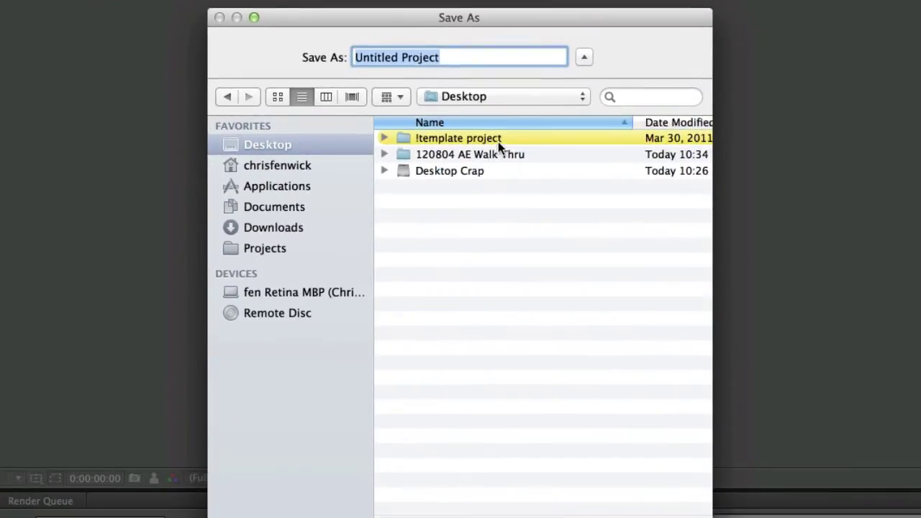
double_click(493, 152)
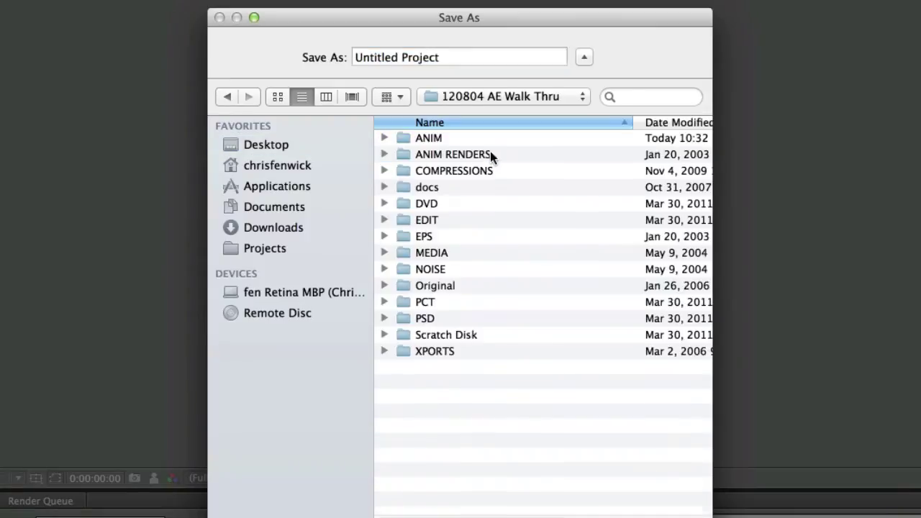
double_click(437, 138)
click(460, 138)
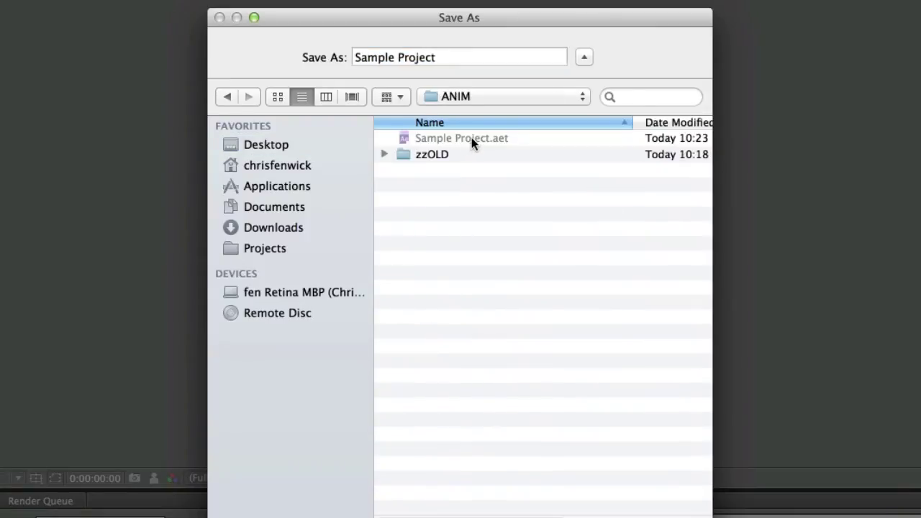
triple_click(458, 58)
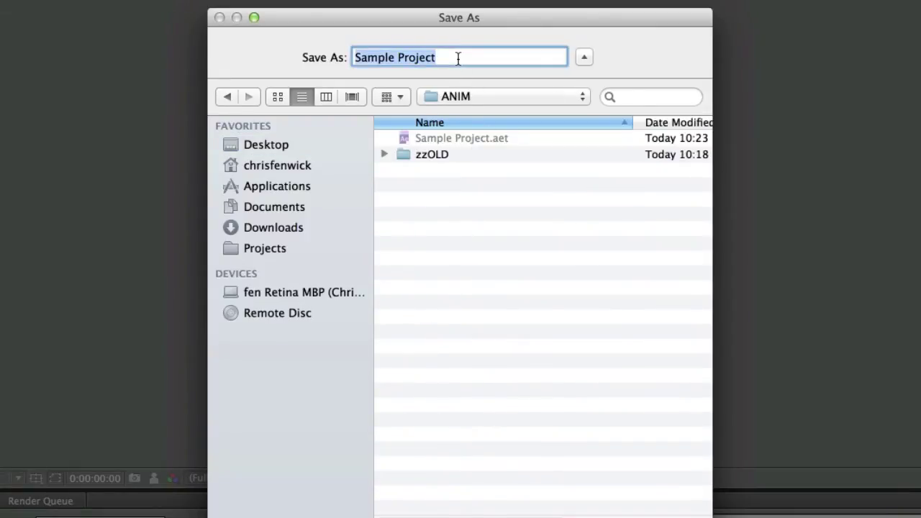
text(AE Walk)
key(BackSpace)
key(BackSpace)
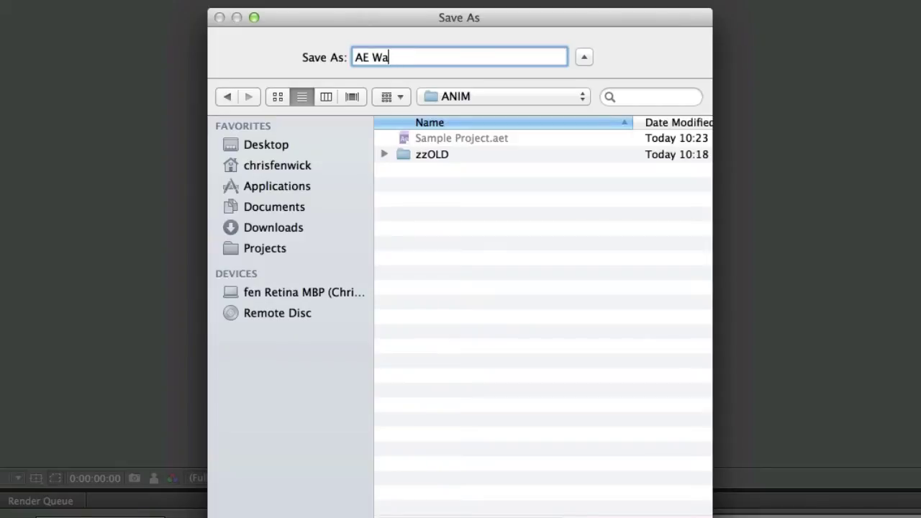
text(lk Thru)
key(Return)
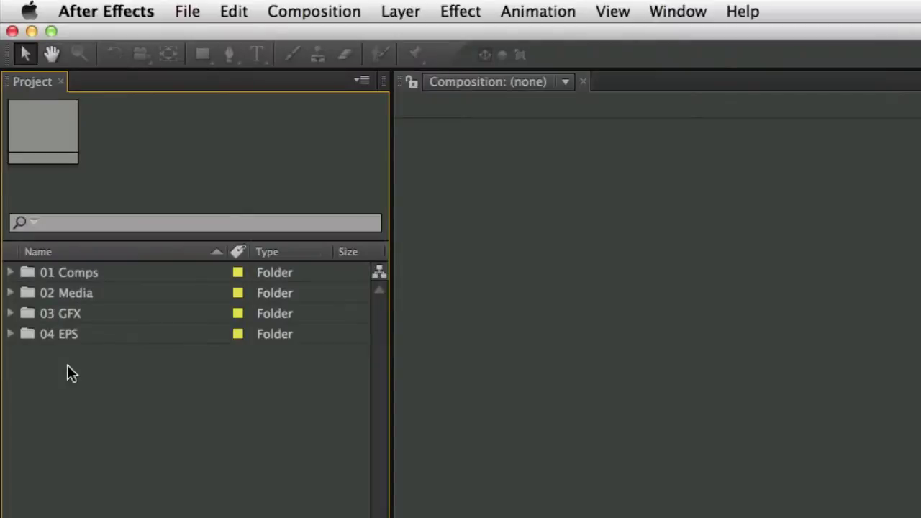
Expand and select the 01 Comps folder to reveal zzOLD and zzPRE
click(10, 272)
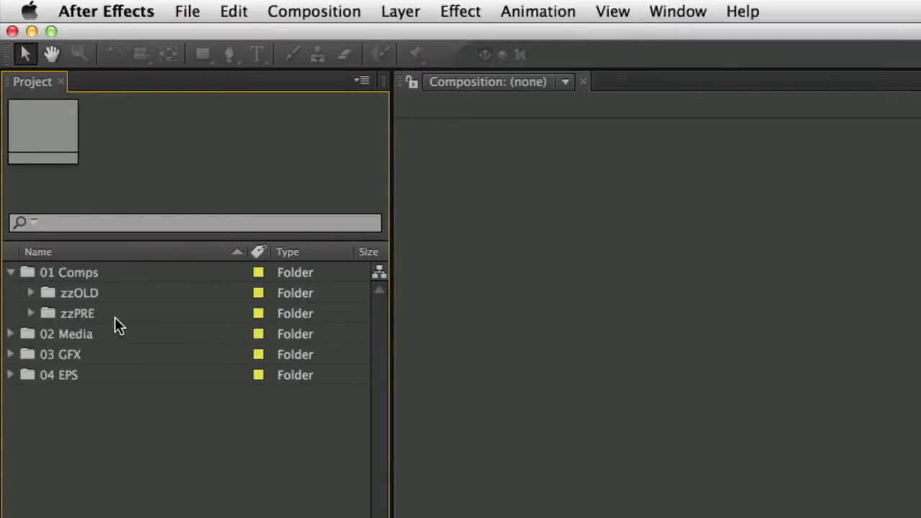
click(95, 280)
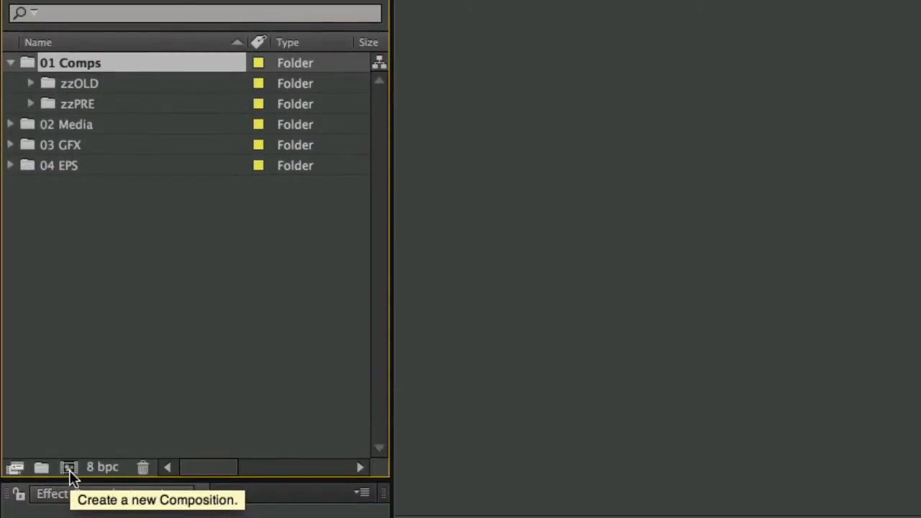
click(314, 11)
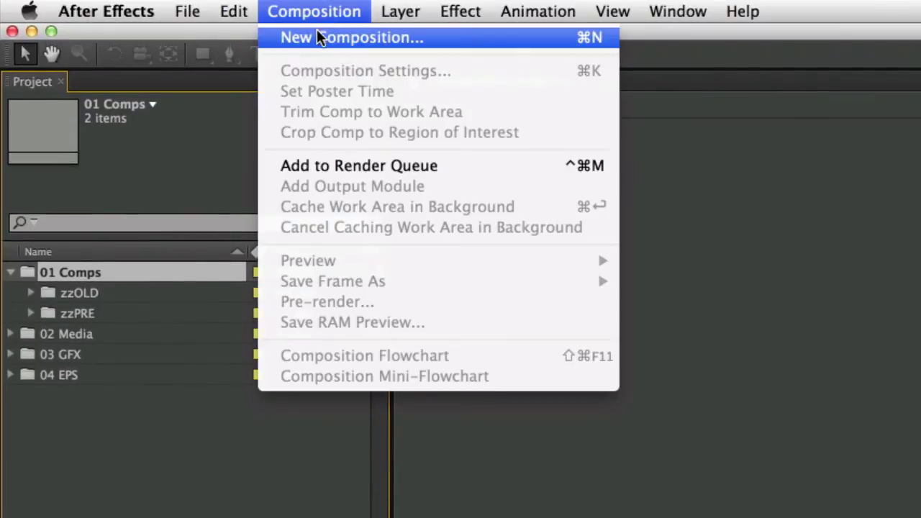
key(Escape)
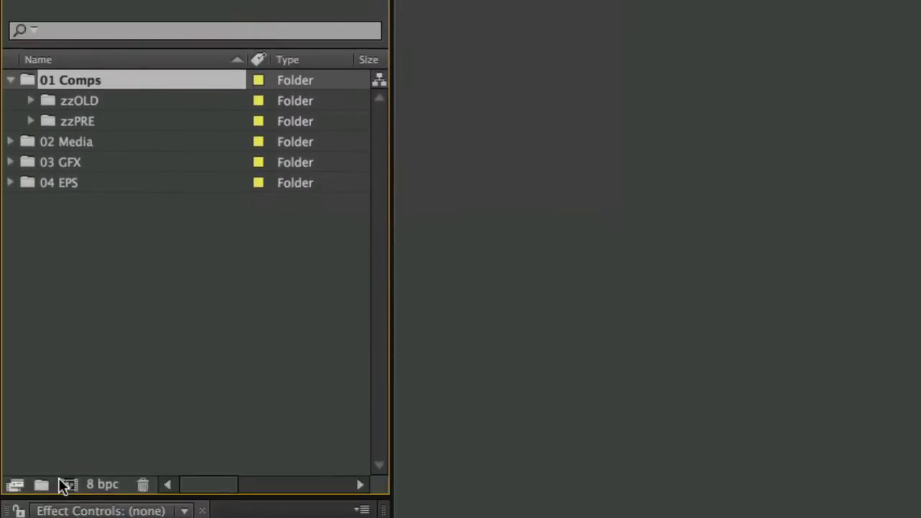
Create an Untitled 1 folder inside 01 Comps, then delete it
click(41, 485)
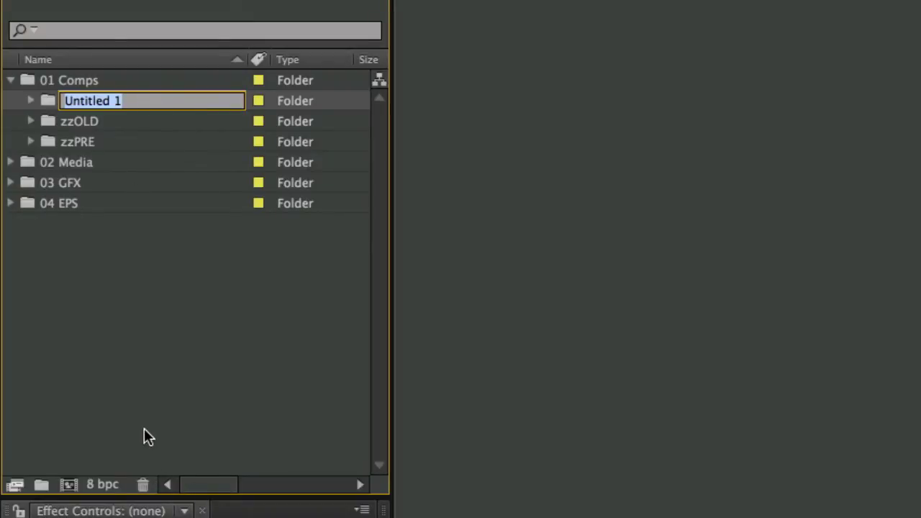
click(114, 311)
click(45, 98)
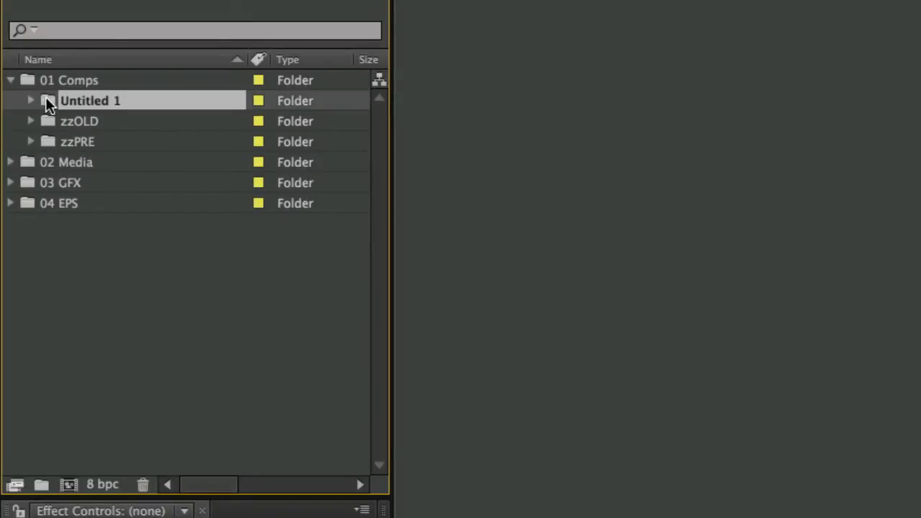
key(Delete)
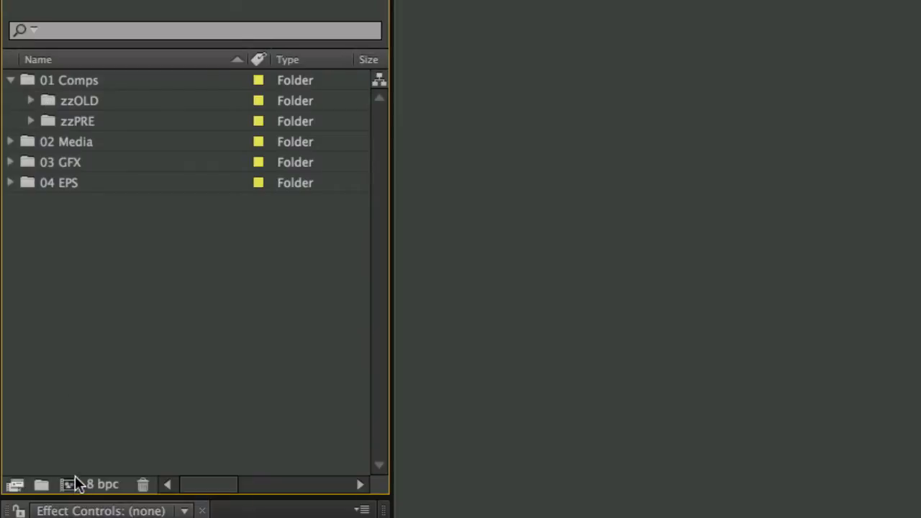
Create a new composition with width 1280 (height 720) and duration 500 (0:00:05:00)
click(69, 485)
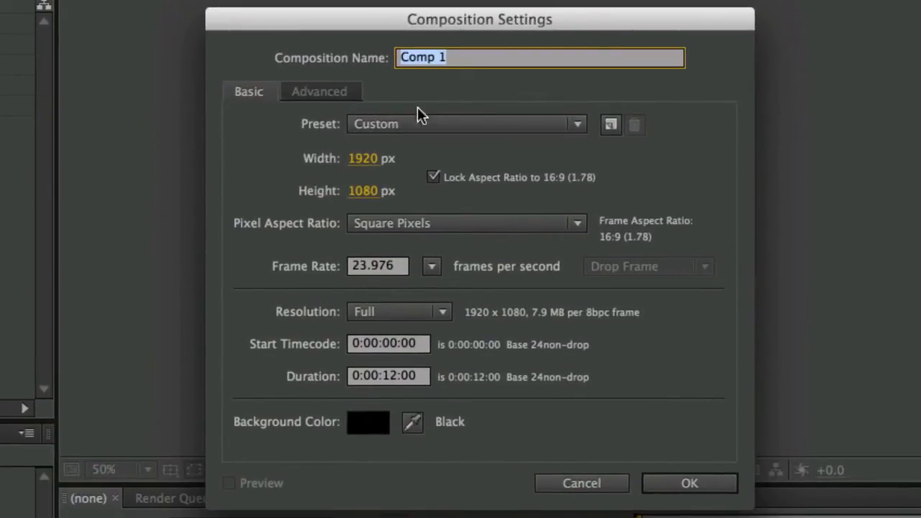
click(352, 157)
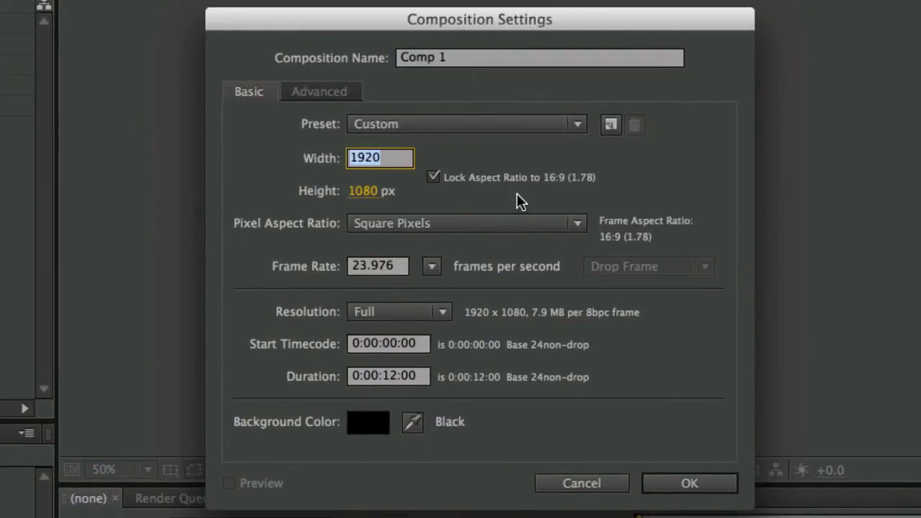
text(1280)
key(Tab)
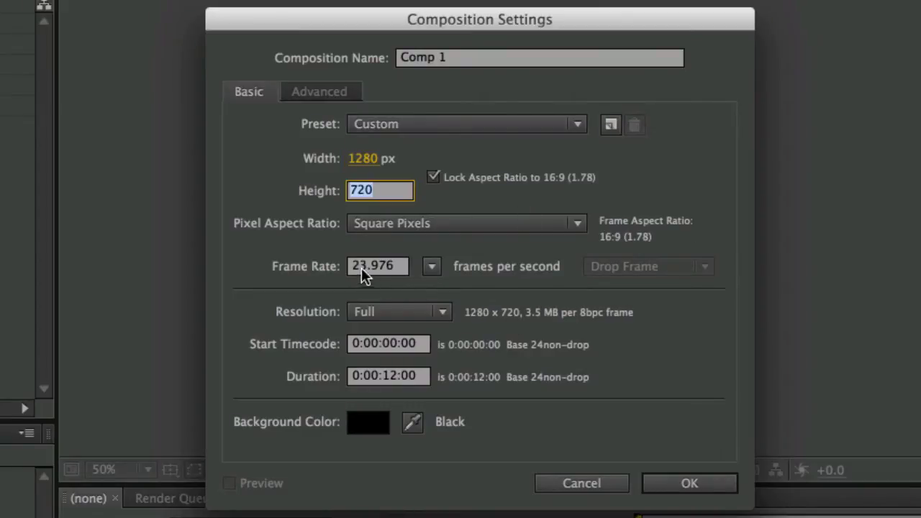
click(414, 376)
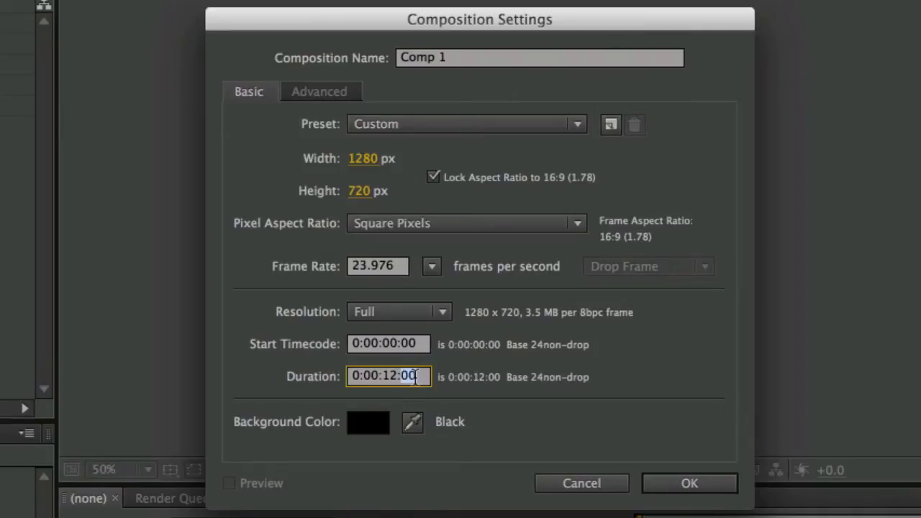
text(500)
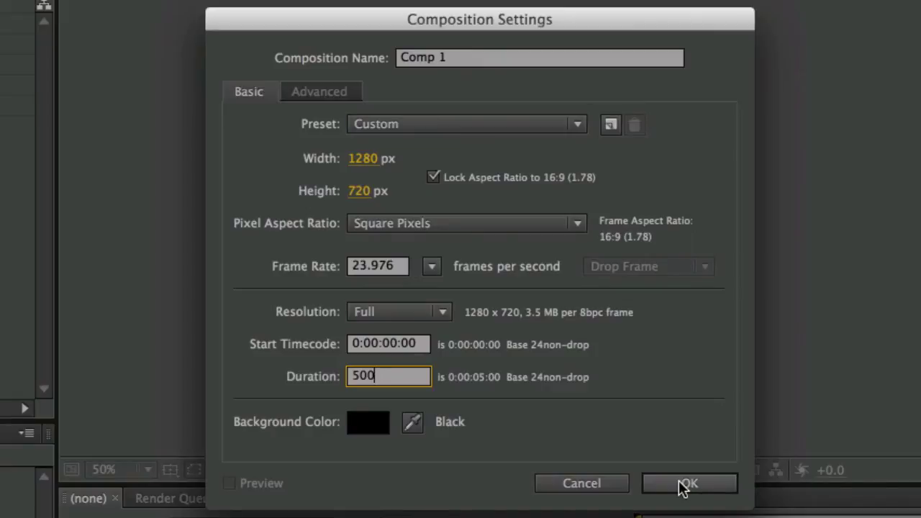
Rename Comp 1 to 'Sample Lower Third', then retype the name as 'name - same'
click(446, 58)
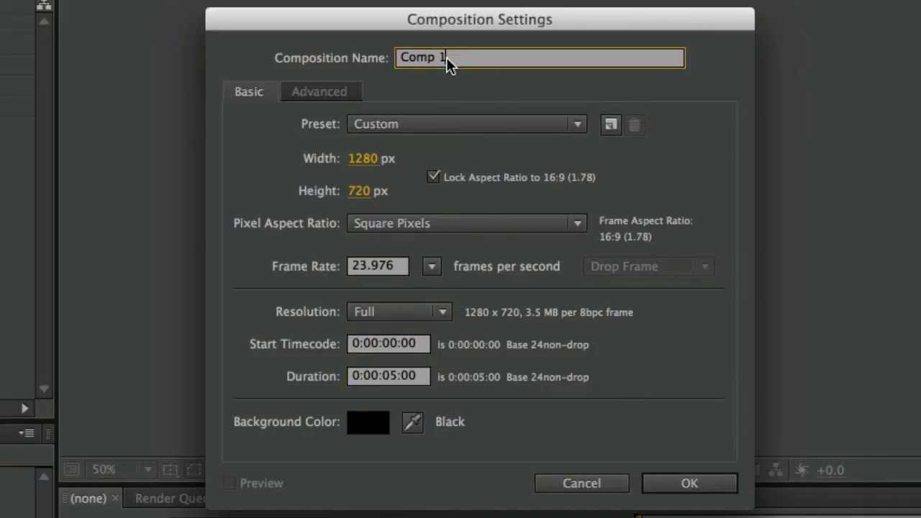
triple_click(467, 57)
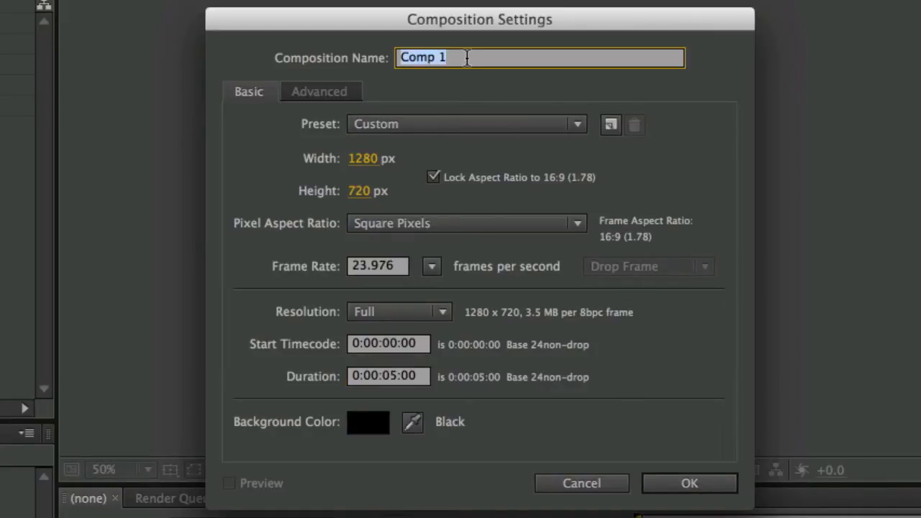
text(Sam)
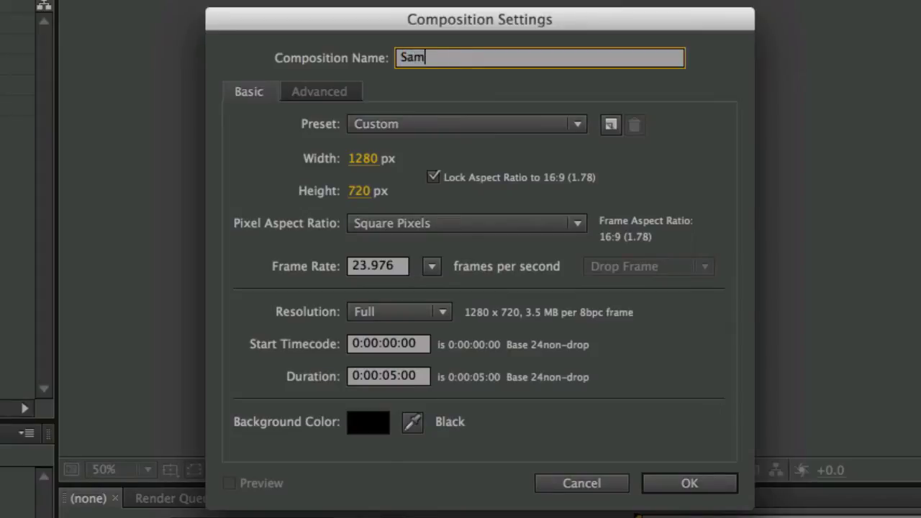
text(ple Lower Third)
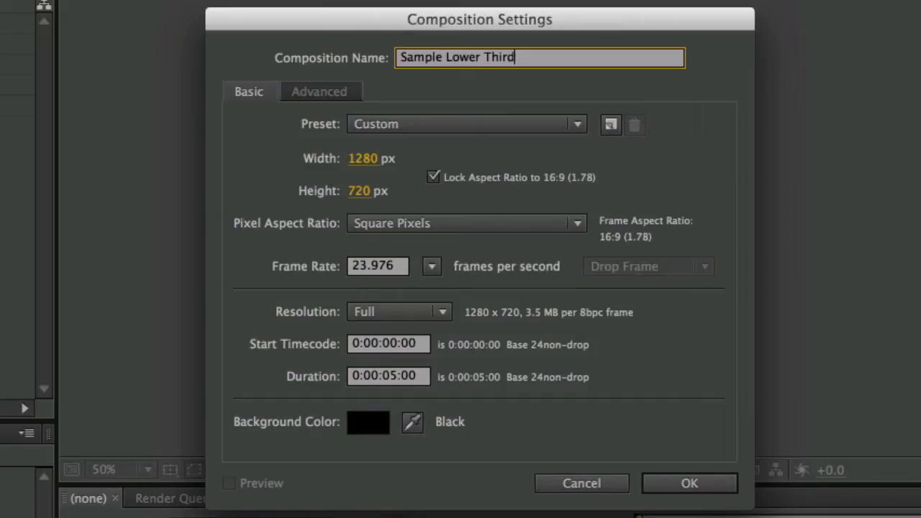
key(super+a)
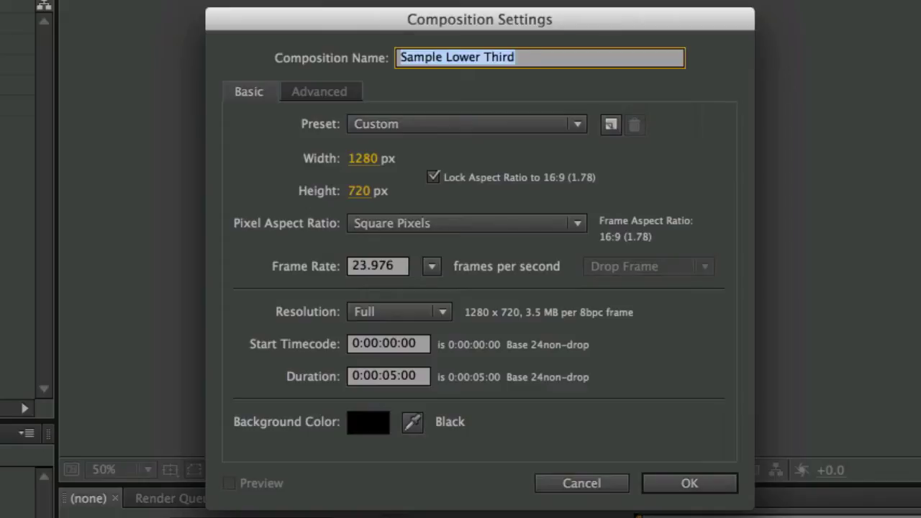
text(name)
text(- )
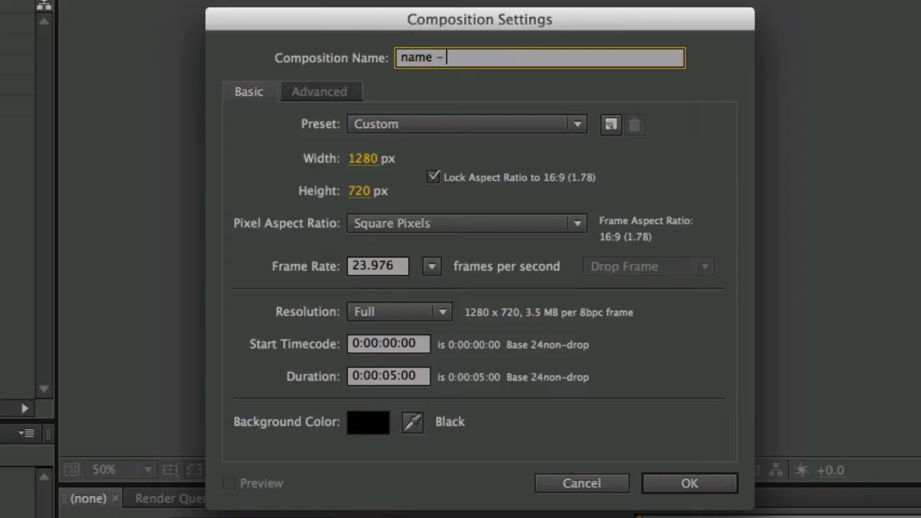
text(same)
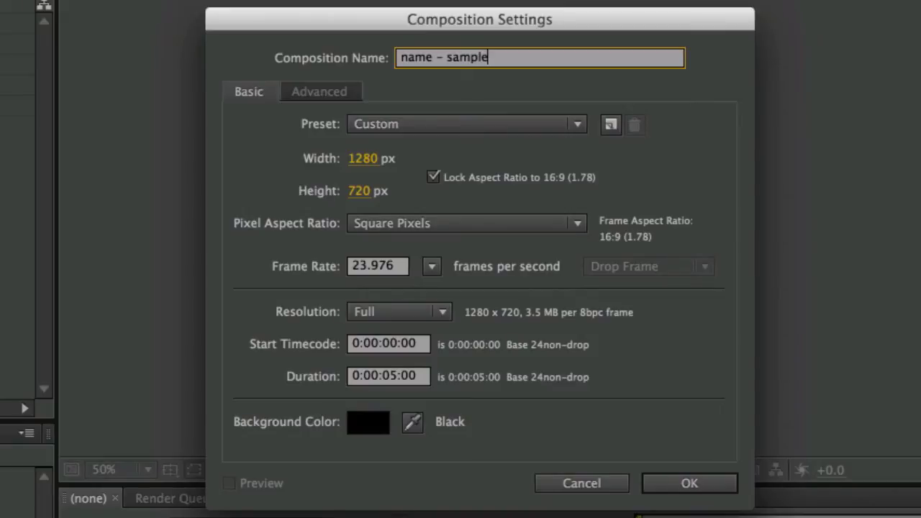
Confirm the new 1280x720, 23.976 fps, 5-second composition named 'name - sample'
key(Return)
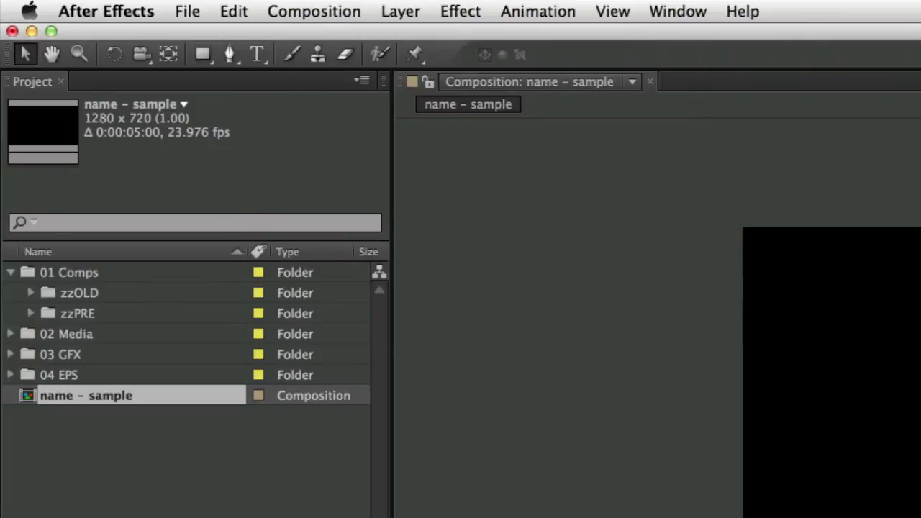
Move the 'name - sample' composition into the 01 Comps folder in the Project panel
drag(27, 400, 85, 273)
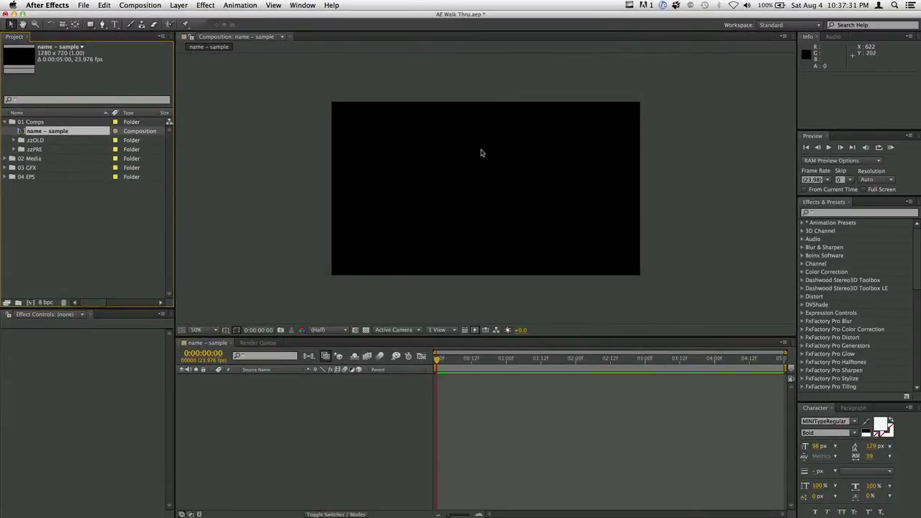
key(slash)
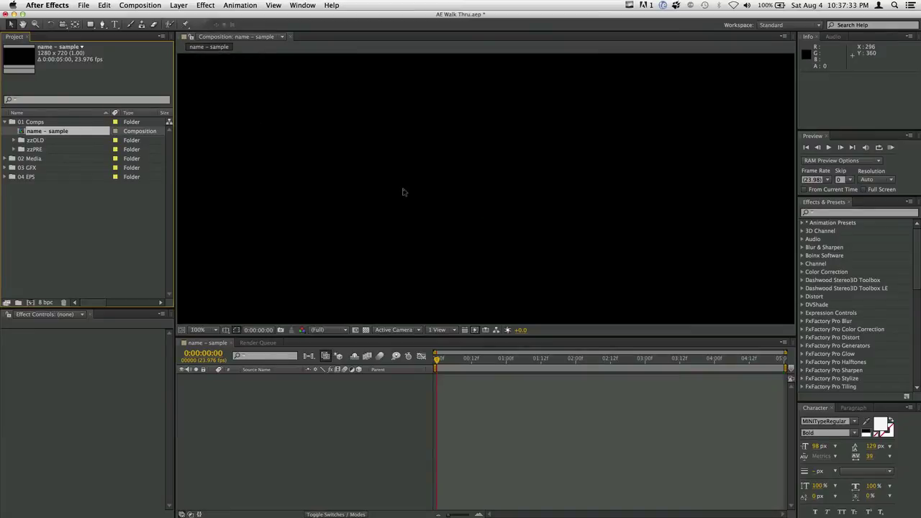
key(comma)
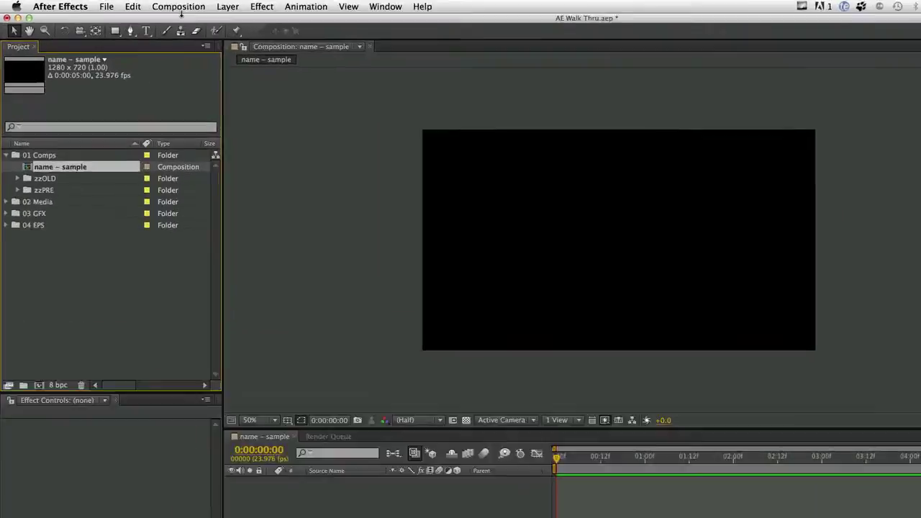
click(141, 5)
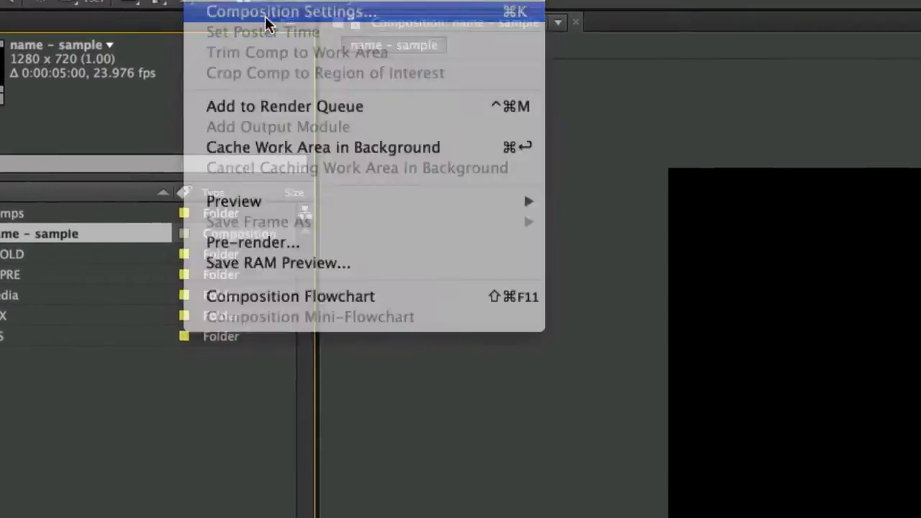
Check Composition Settings without changes, then turn on the transparency grid checkerboard
click(266, 18)
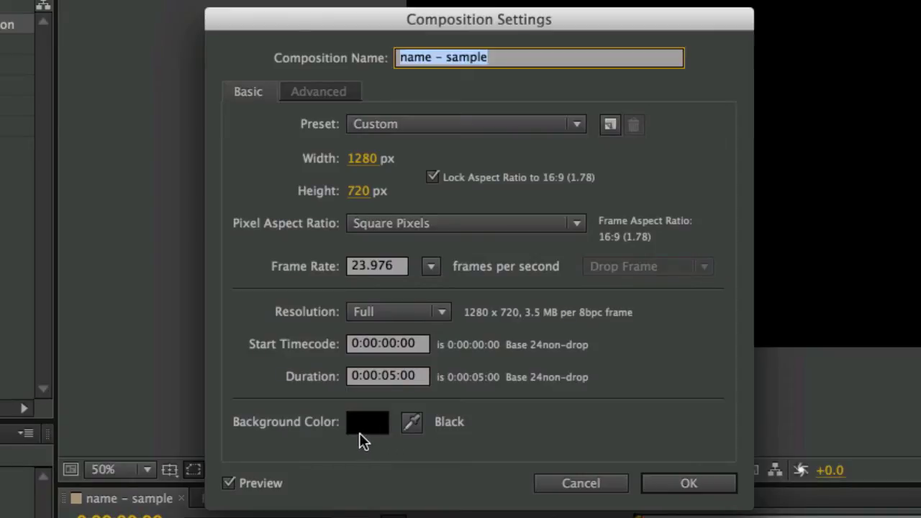
click(662, 486)
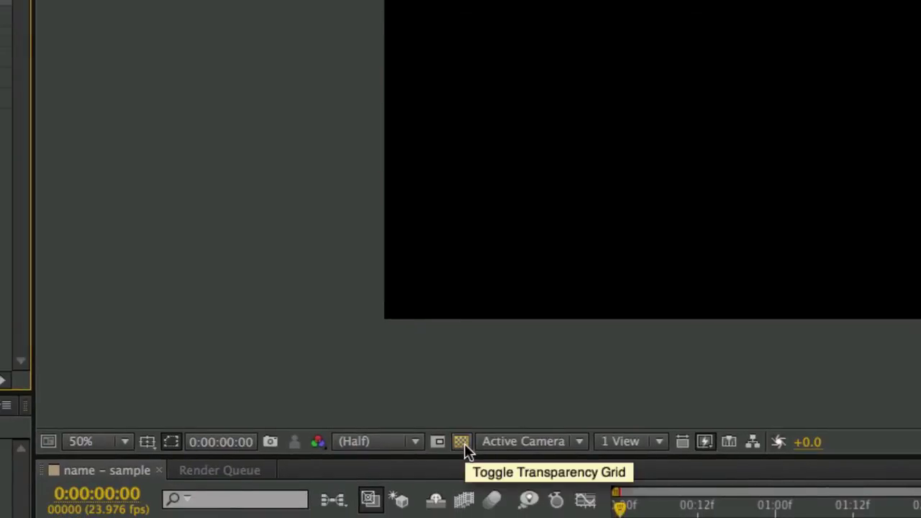
click(464, 444)
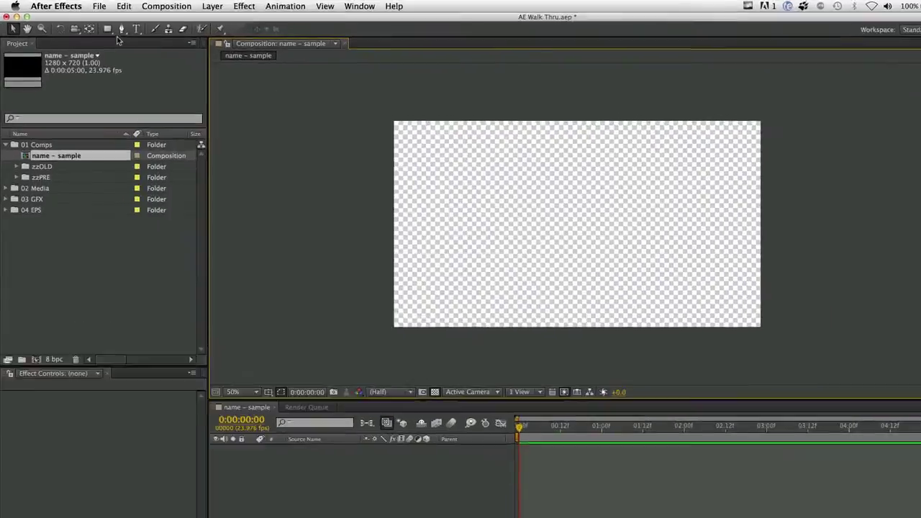
Draw a full-width rectangle across the lower frame and fill it black (000000)
click(91, 24)
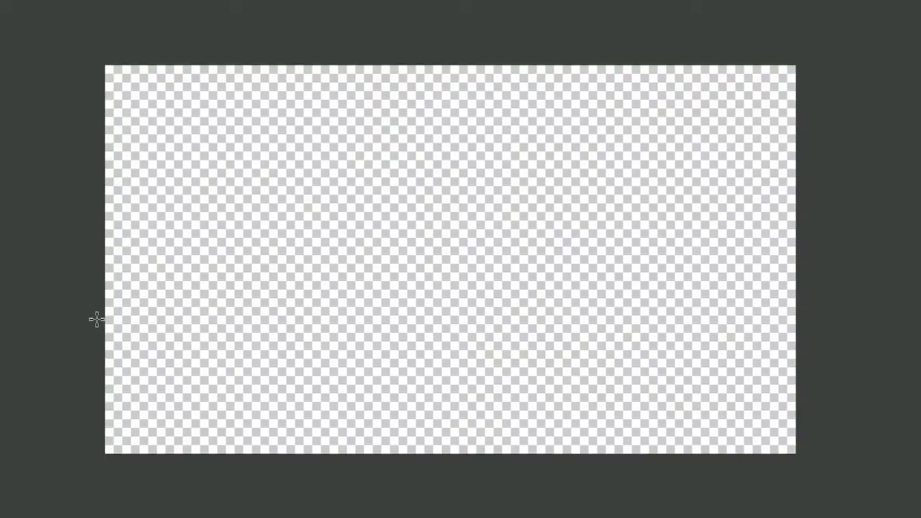
drag(90, 330, 806, 425)
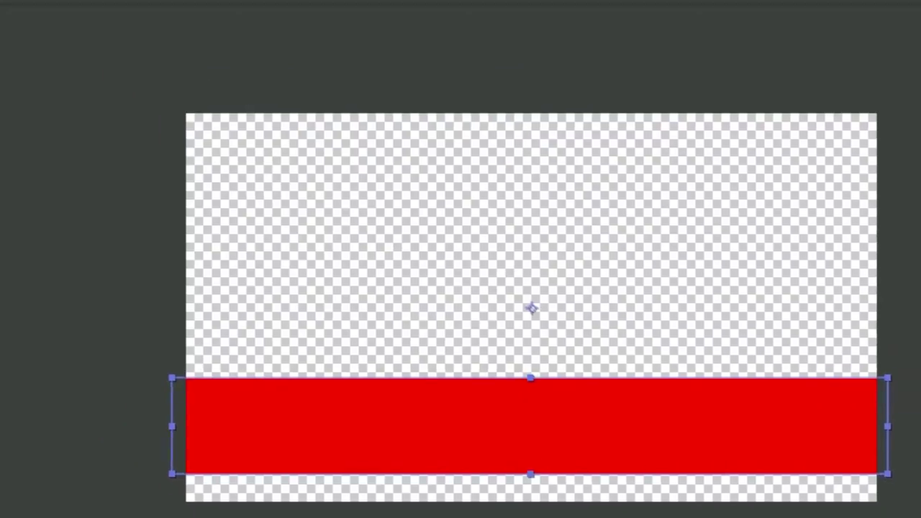
click(207, 54)
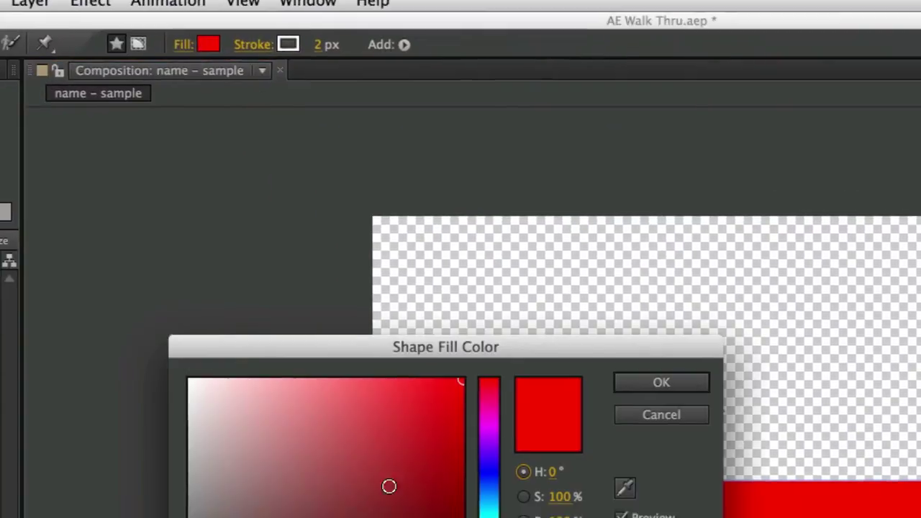
drag(389, 486, 159, 517)
click(553, 111)
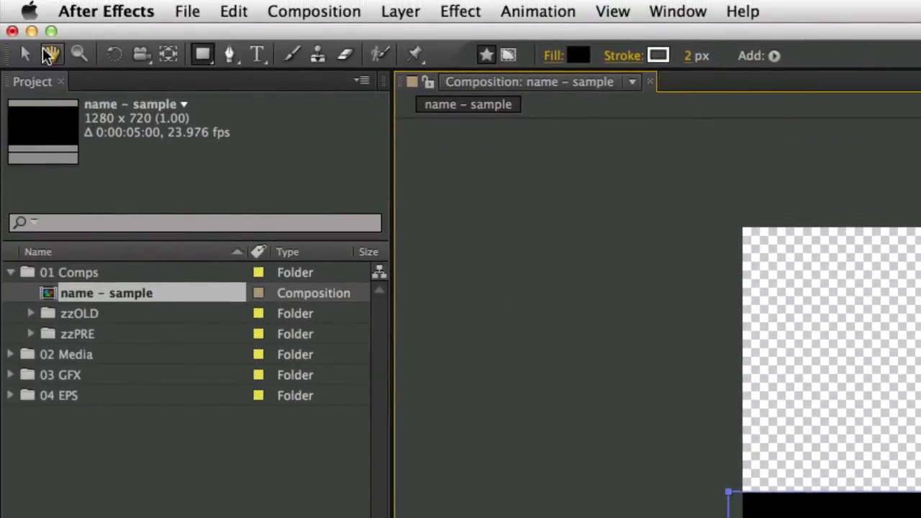
Drag the bar's top handle with the Selection tool to adjust its height
click(26, 58)
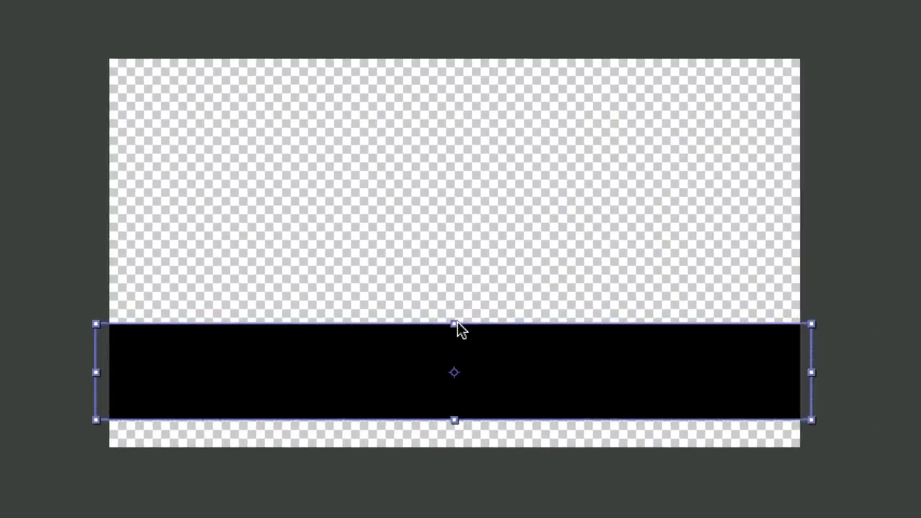
mouse_move(454, 323)
mouse_down()
mouse_move(456, 337)
mouse_move(455, 321)
mouse_up()
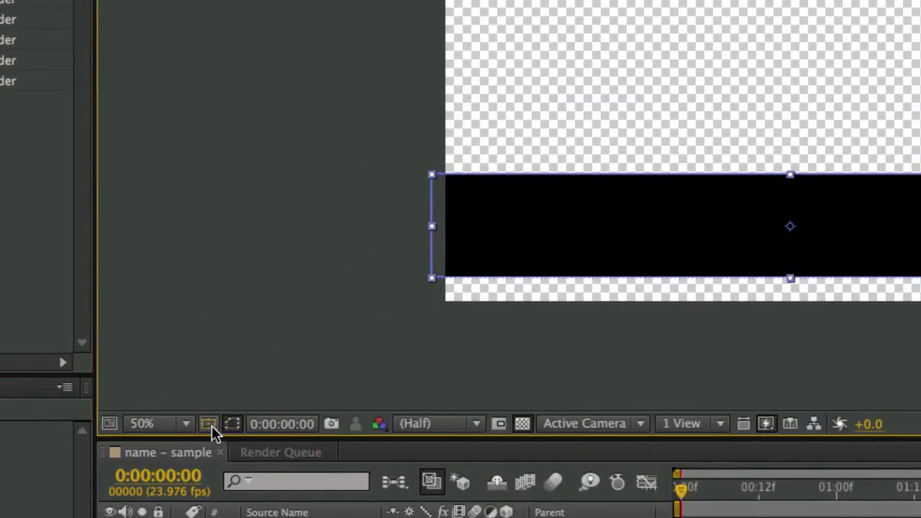
Show Title/Action Safe guides, then make the black bar thinner and move it lower
click(210, 424)
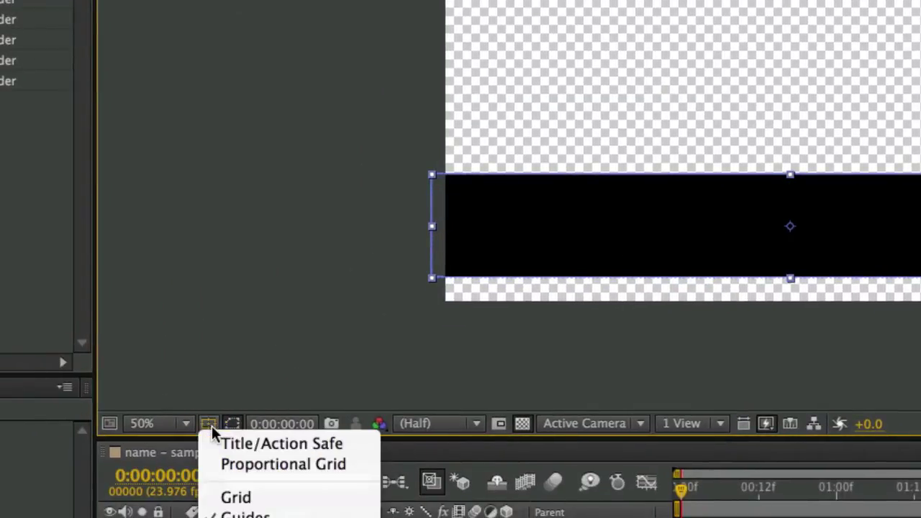
click(253, 444)
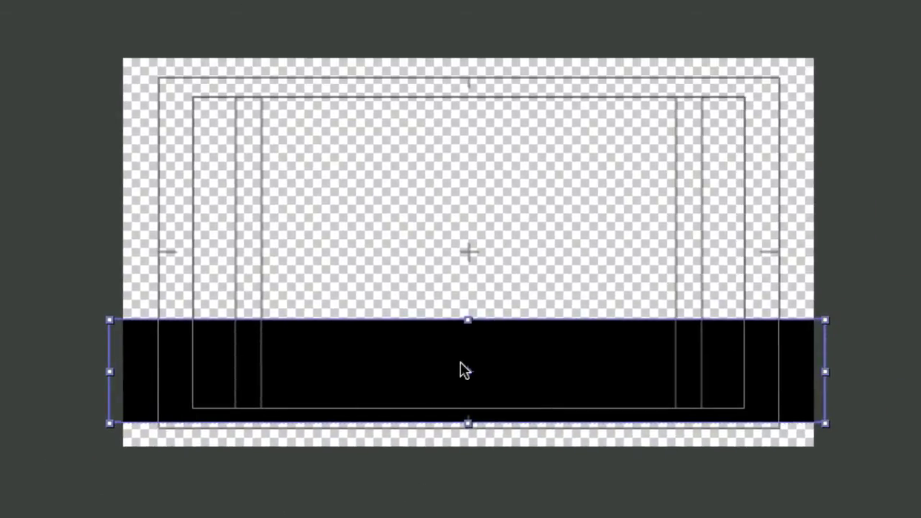
drag(465, 372, 466, 377)
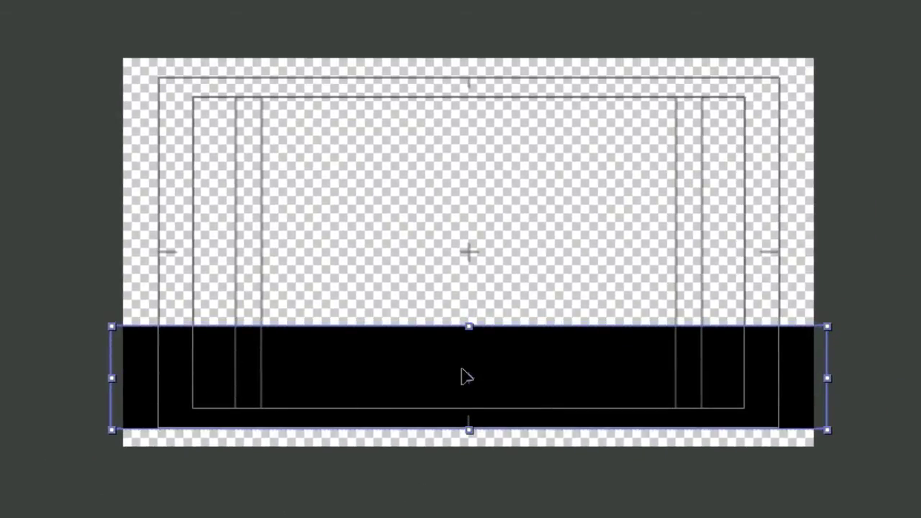
drag(468, 327, 469, 341)
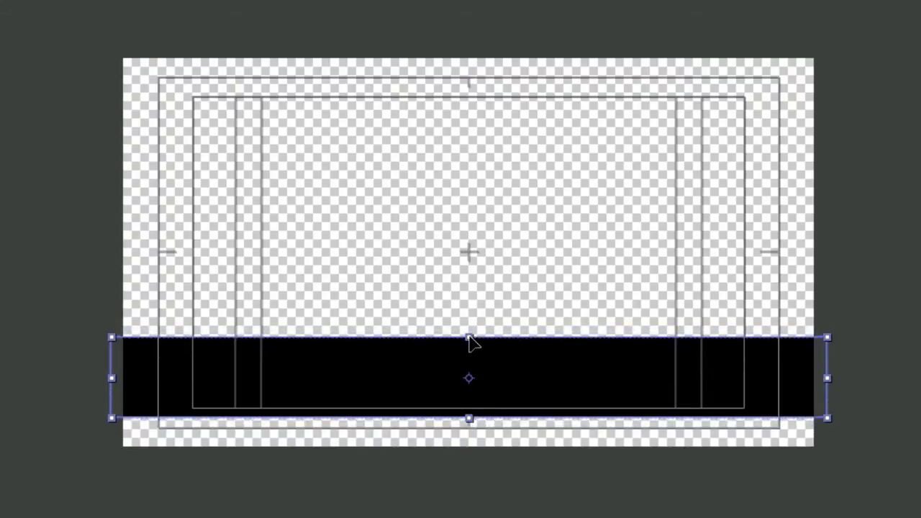
drag(513, 384, 515, 396)
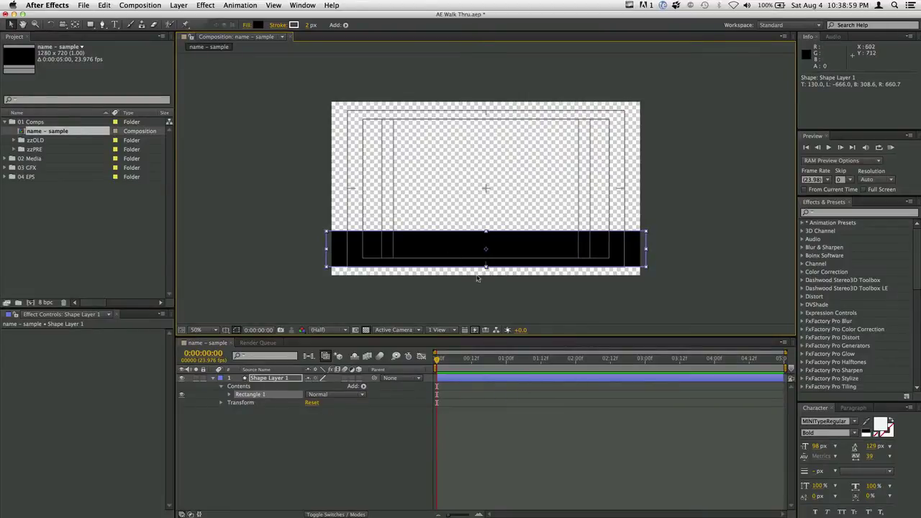
click(529, 430)
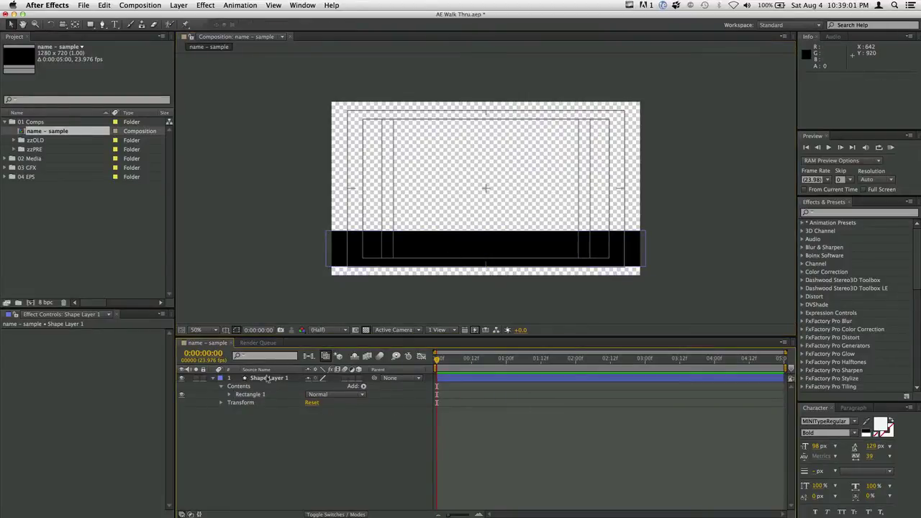
click(214, 379)
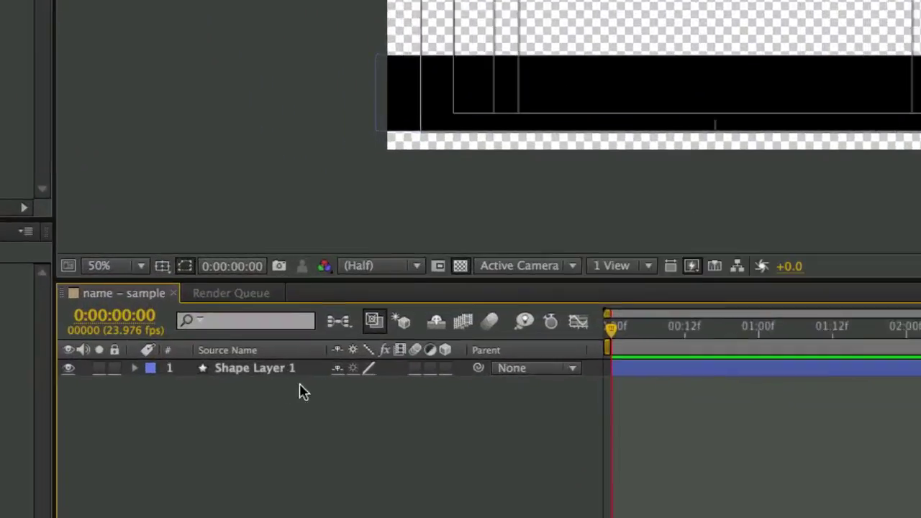
click(272, 379)
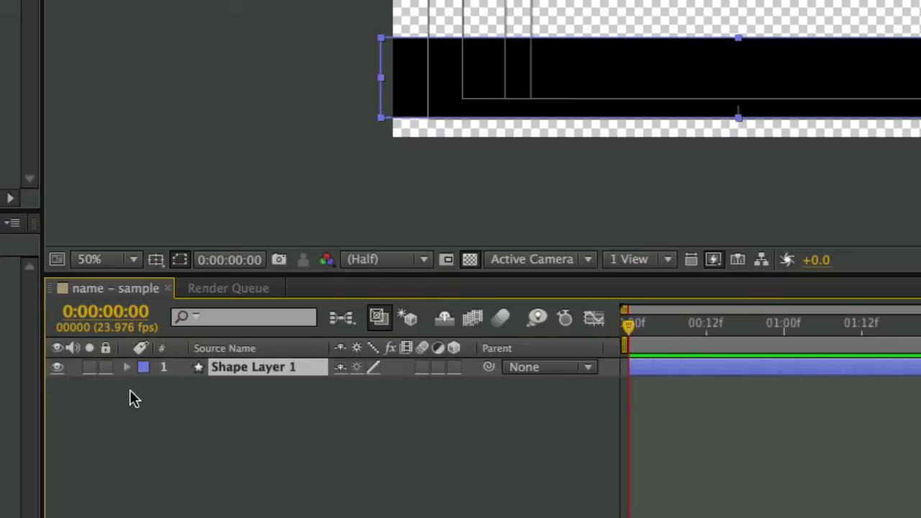
key(F2)
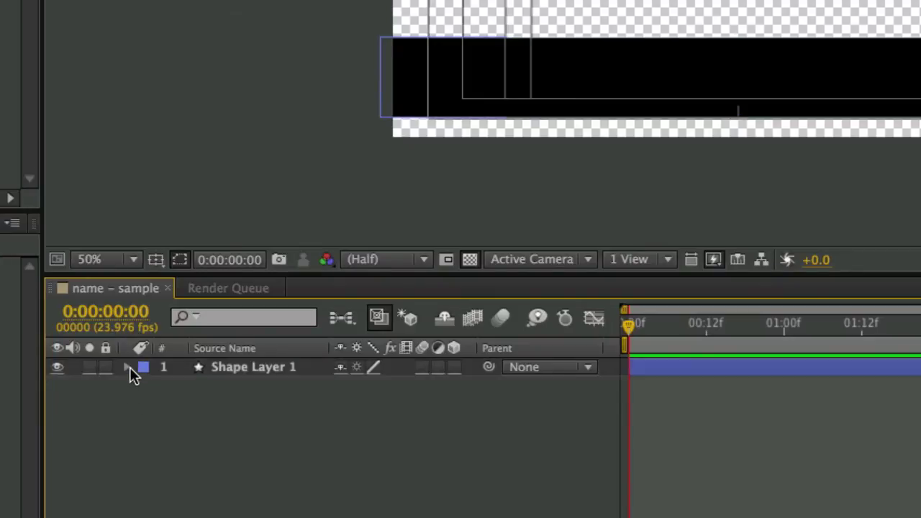
click(127, 368)
click(144, 386)
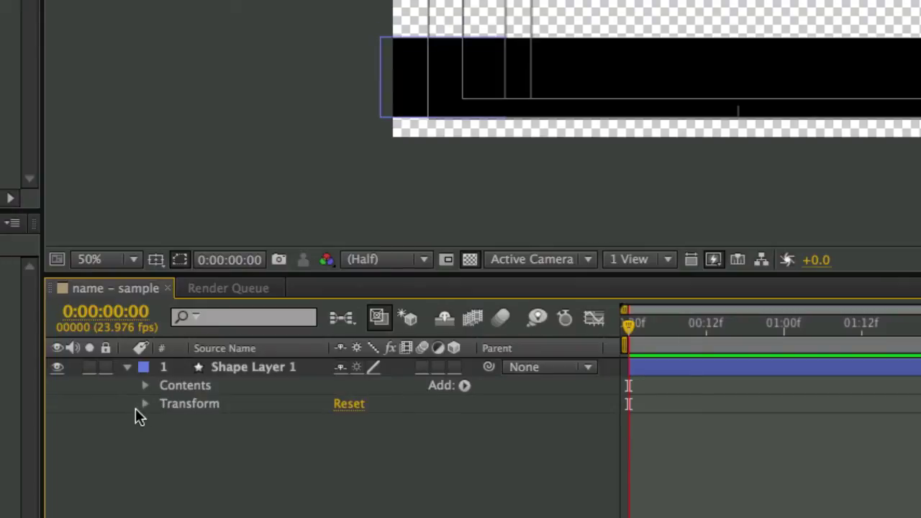
click(145, 404)
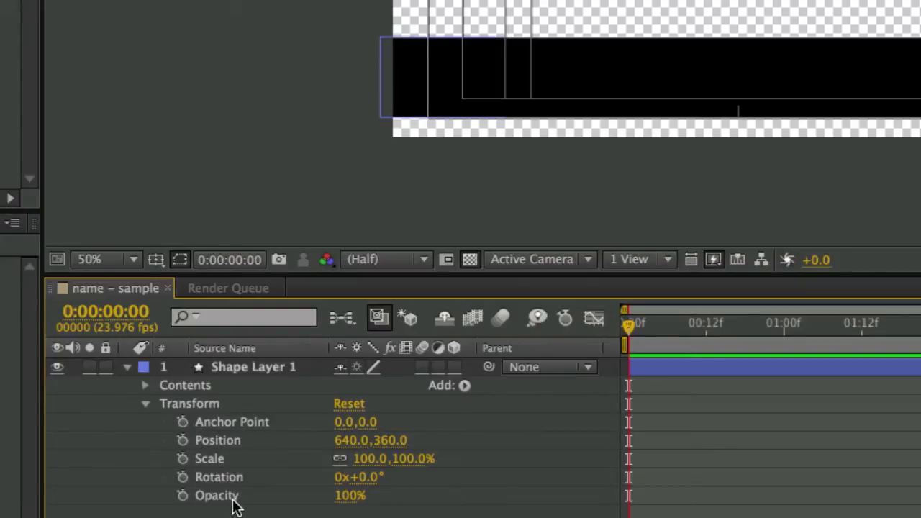
click(146, 405)
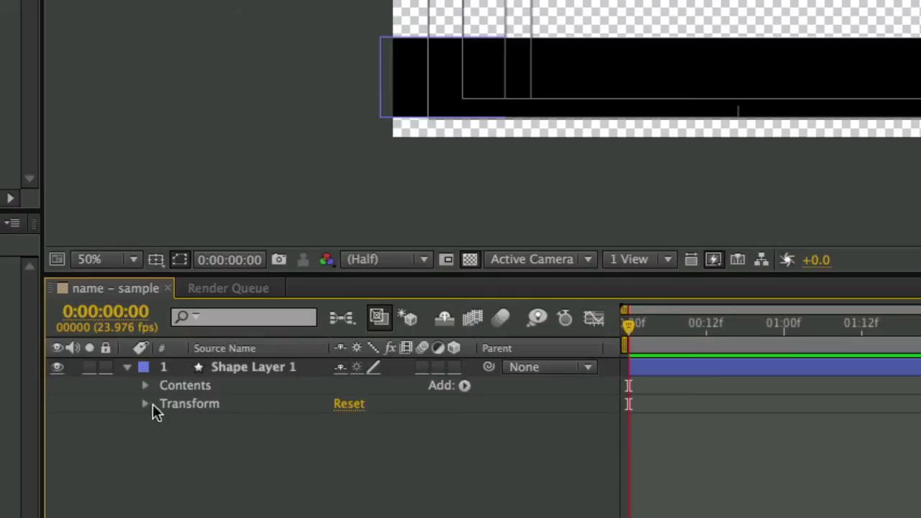
click(130, 369)
click(231, 368)
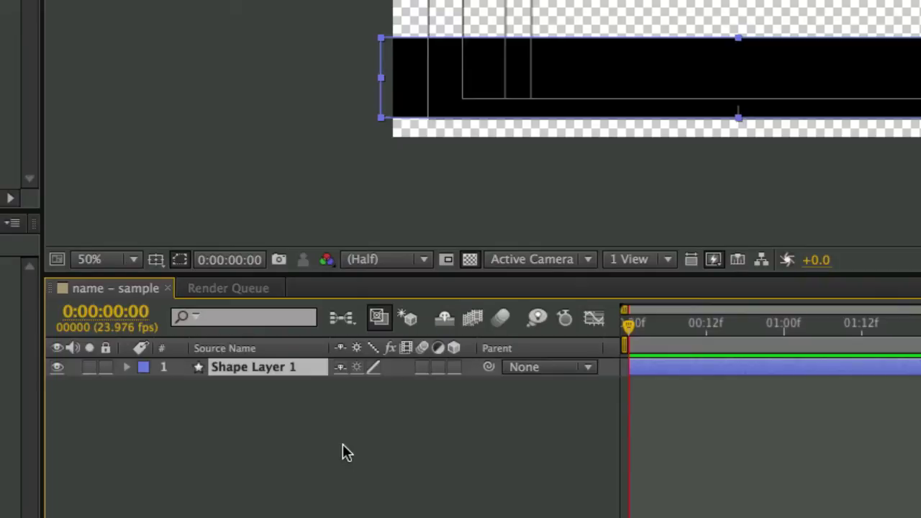
Solo Shape Layer 1's Opacity property (via P, R, T) and try scrubbing its value
key(p)
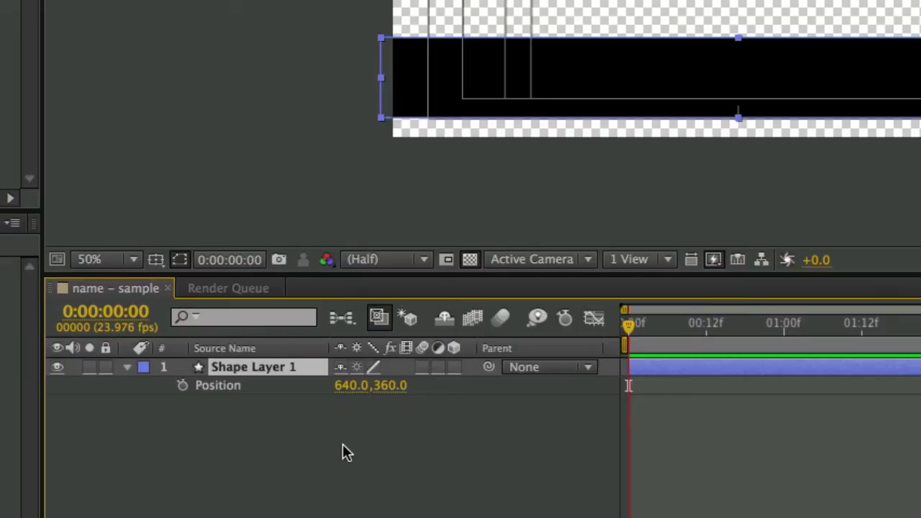
key(r)
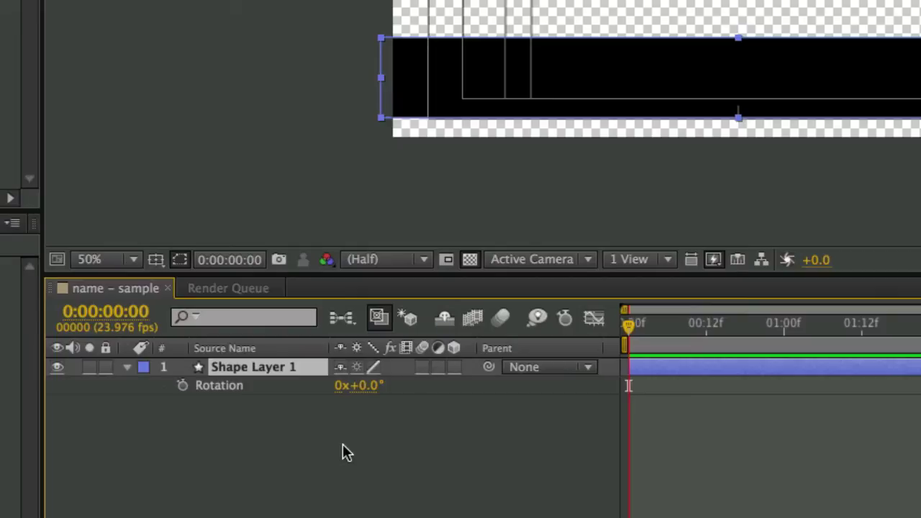
key(t)
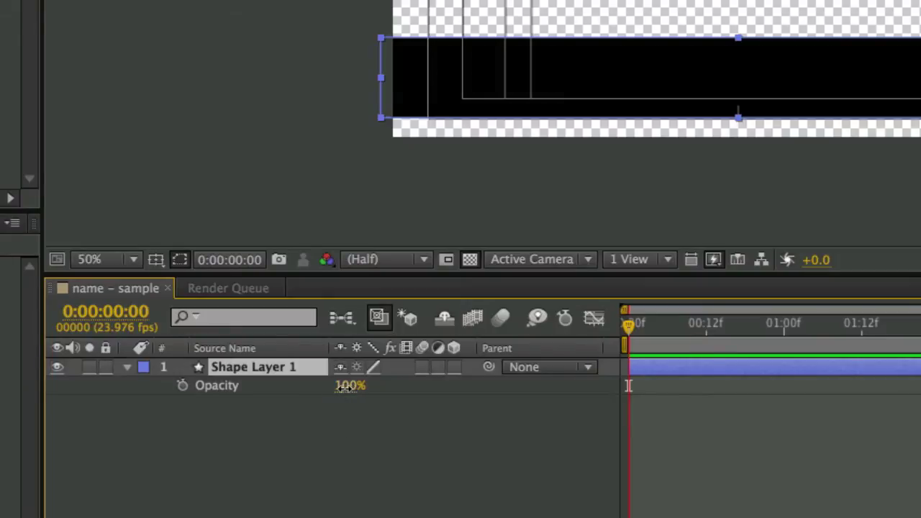
mouse_move(349, 387)
mouse_down()
mouse_move(326, 389)
mouse_move(377, 386)
mouse_up()
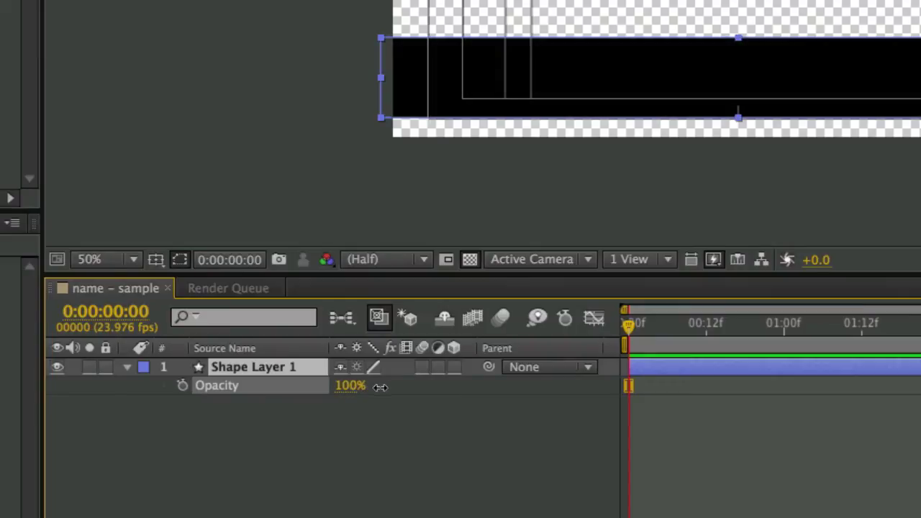
Enter 80% as Shape Layer 1's opacity, then deselect the layer
click(362, 390)
text(80)
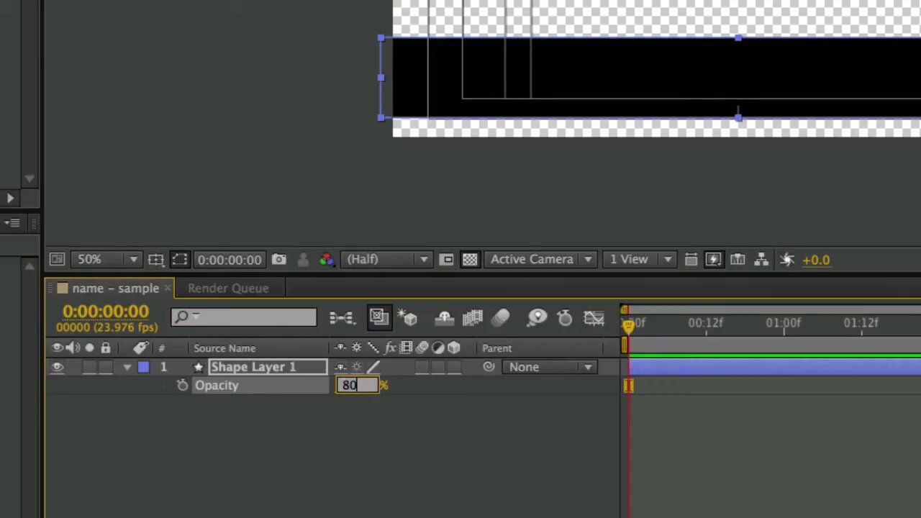
key(Return)
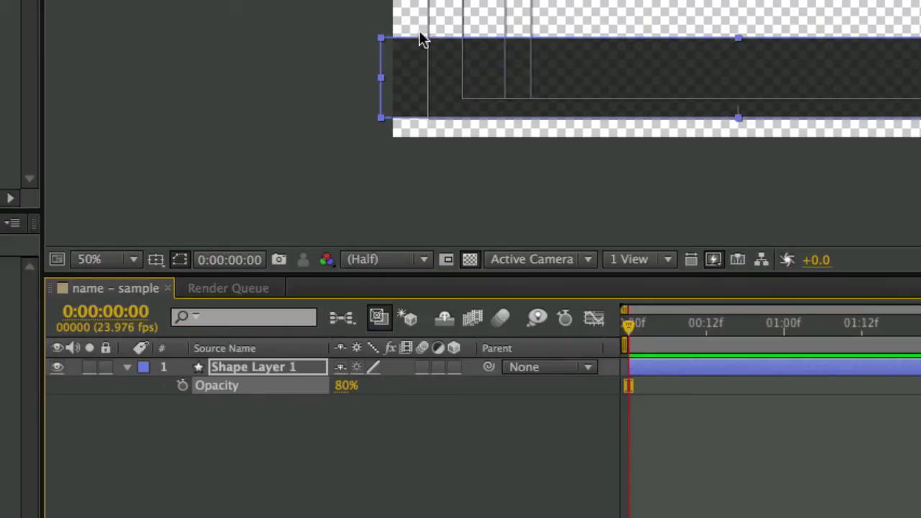
click(570, 472)
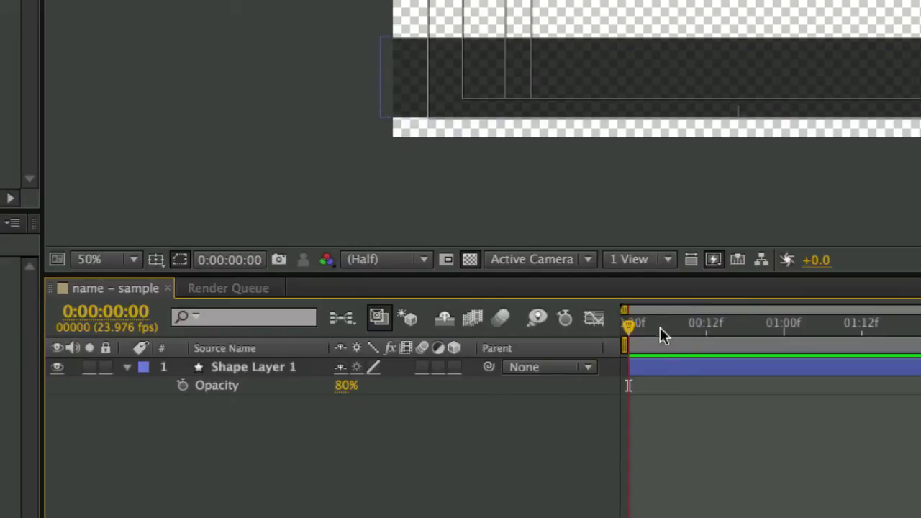
Set a Position keyframe for Shape Layer 1 at frame 12 at 640,360
click(708, 329)
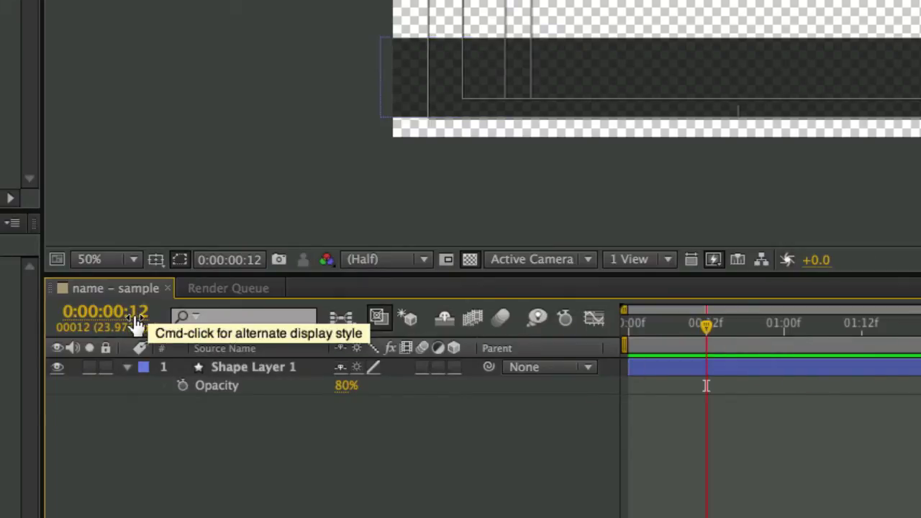
click(261, 369)
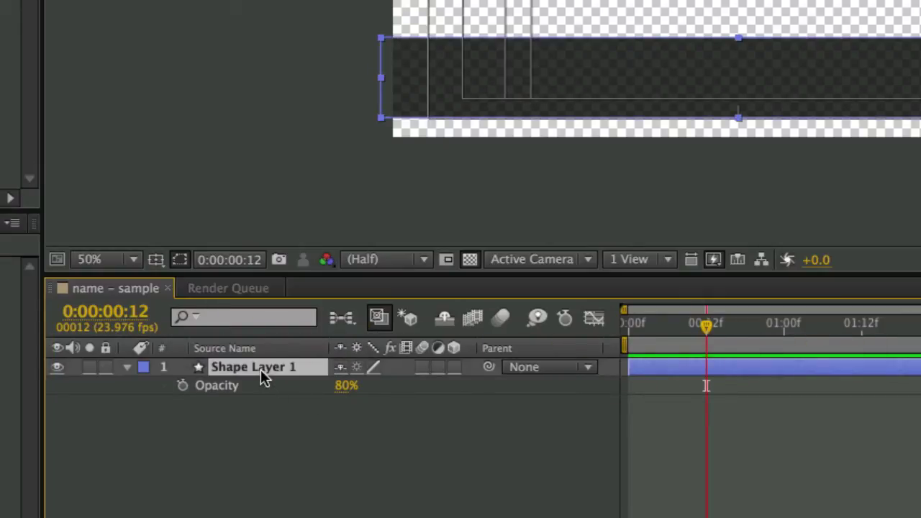
key(p)
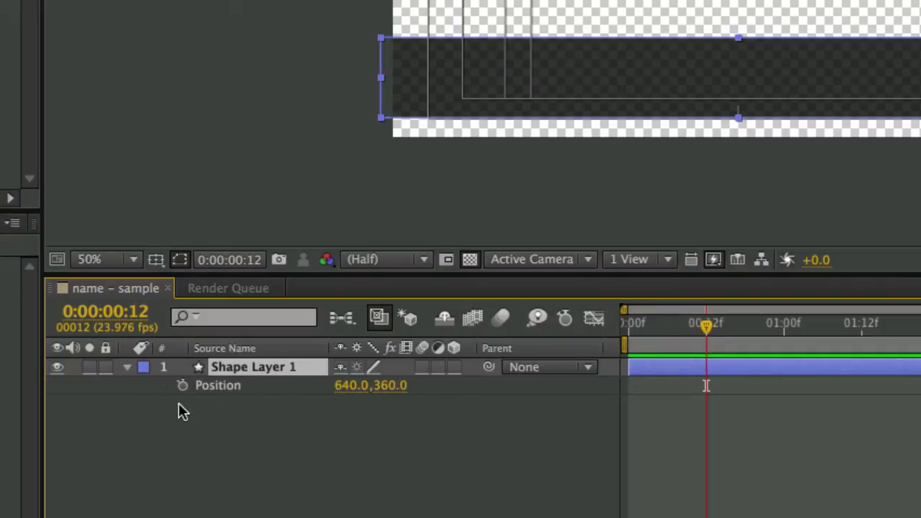
click(183, 389)
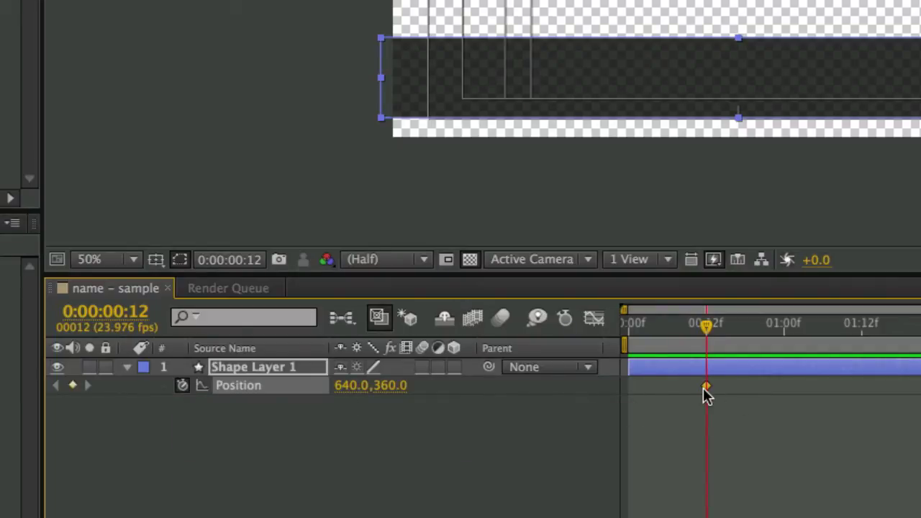
Near frame 2, drag the bar off-screen left to -680,360 and preview the slide-in
click(703, 325)
drag(703, 326, 638, 342)
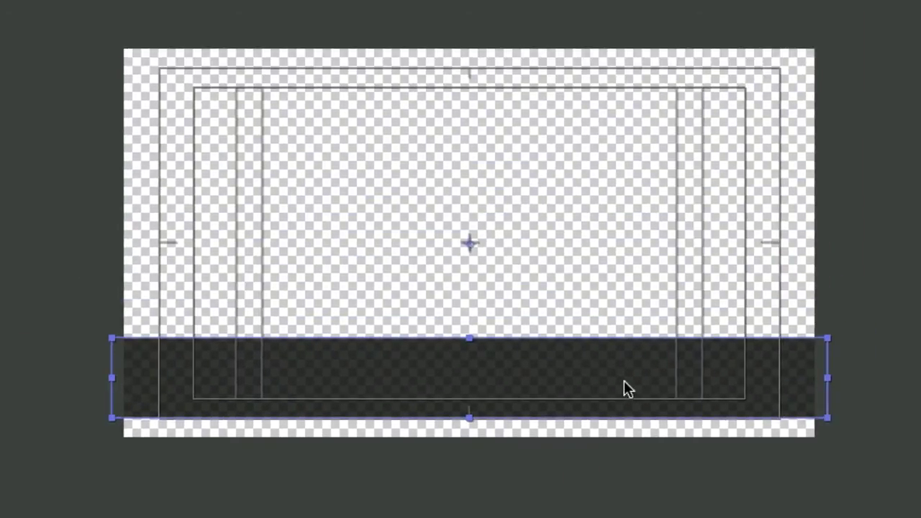
drag(624, 380, 0, 405)
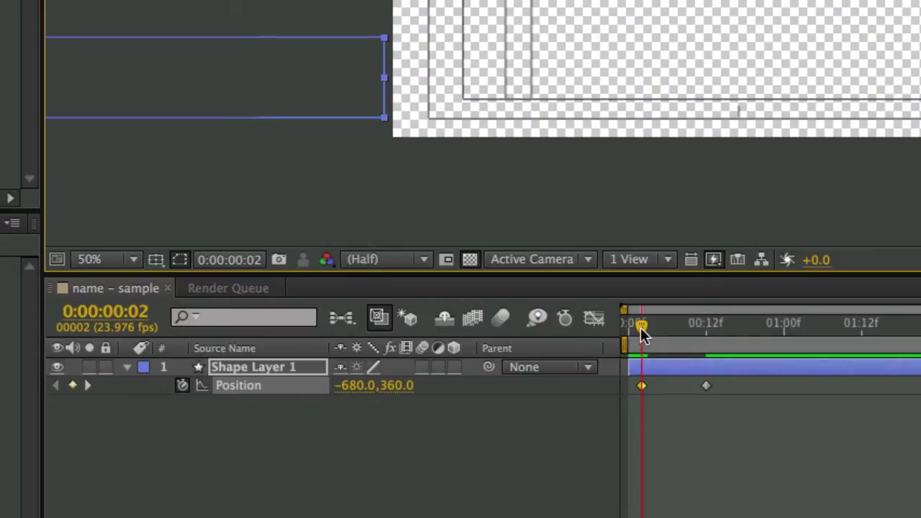
drag(640, 328, 703, 358)
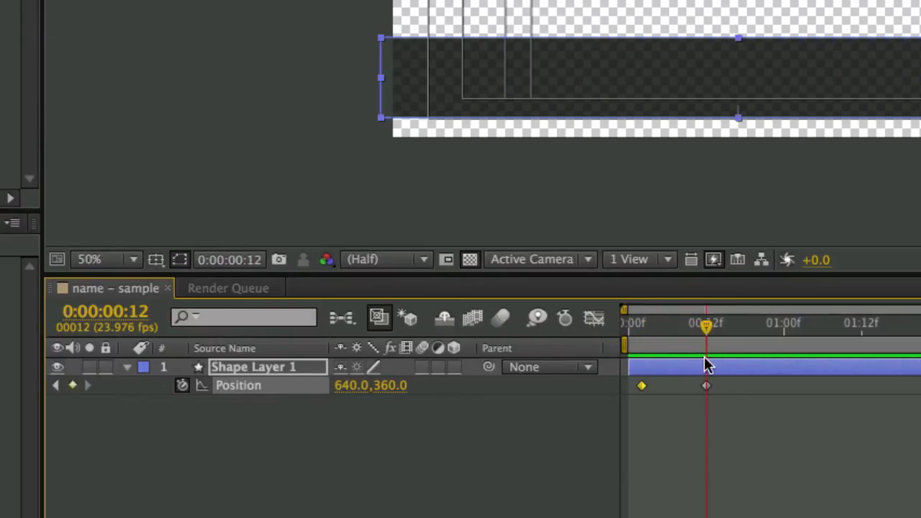
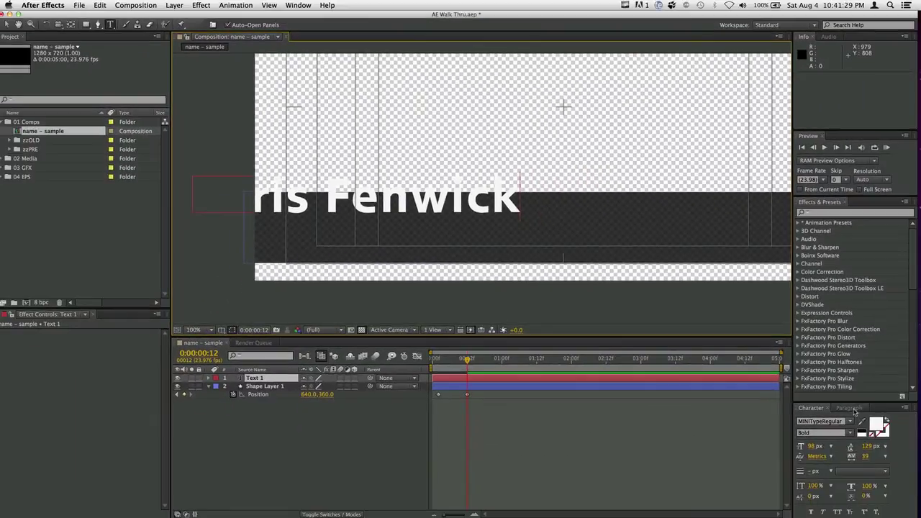
click(848, 408)
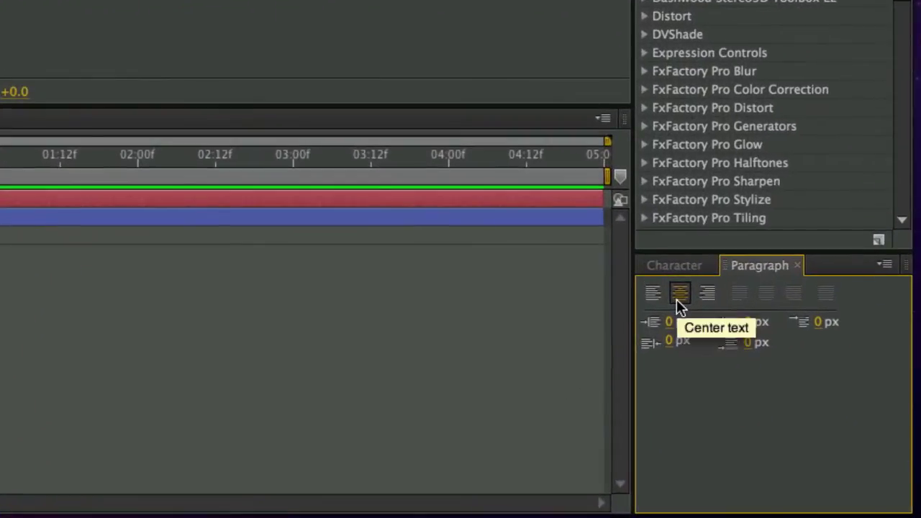
click(651, 297)
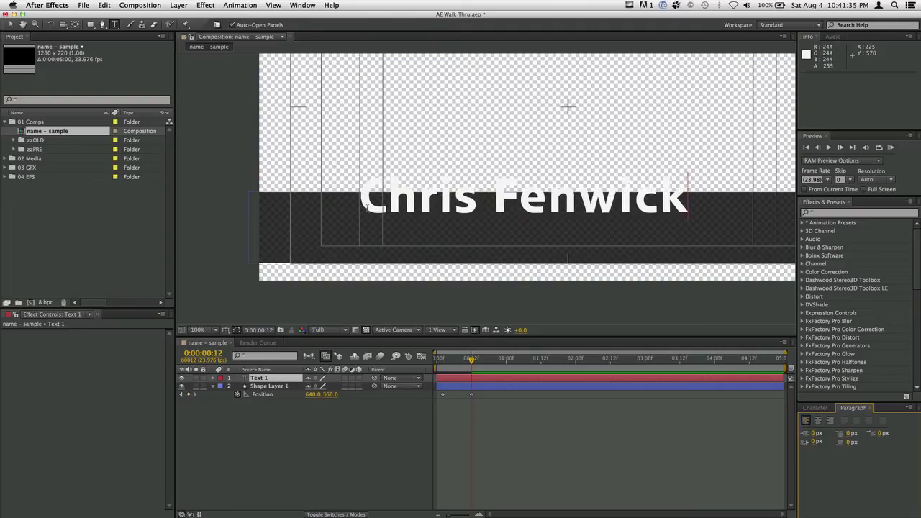
click(819, 408)
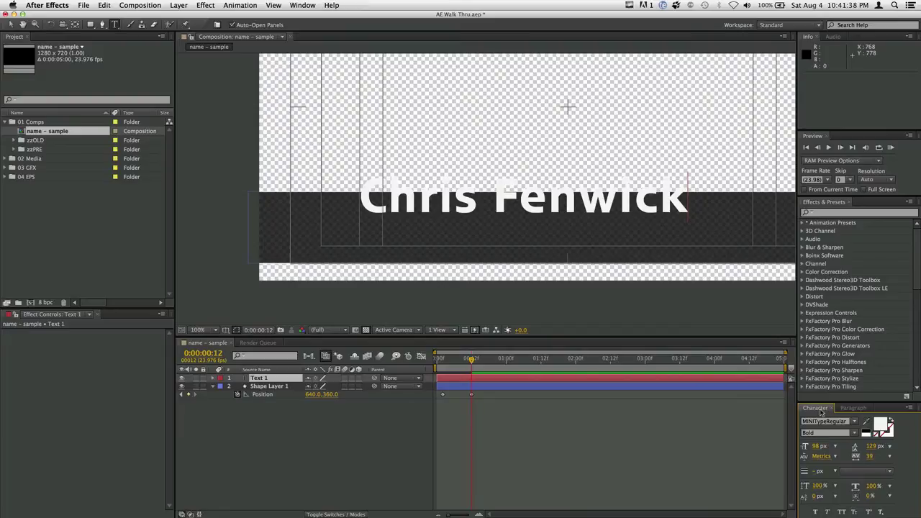
click(817, 447)
click(489, 381)
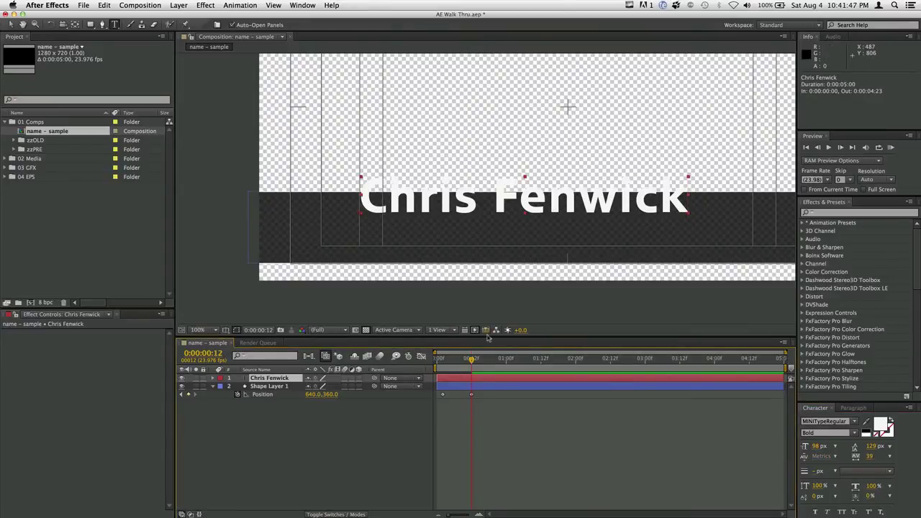
double_click(477, 378)
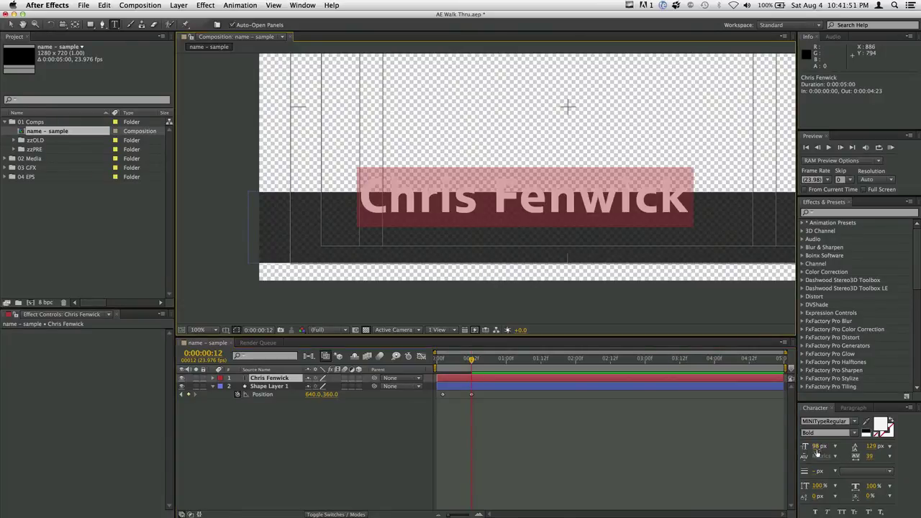
drag(818, 447, 798, 449)
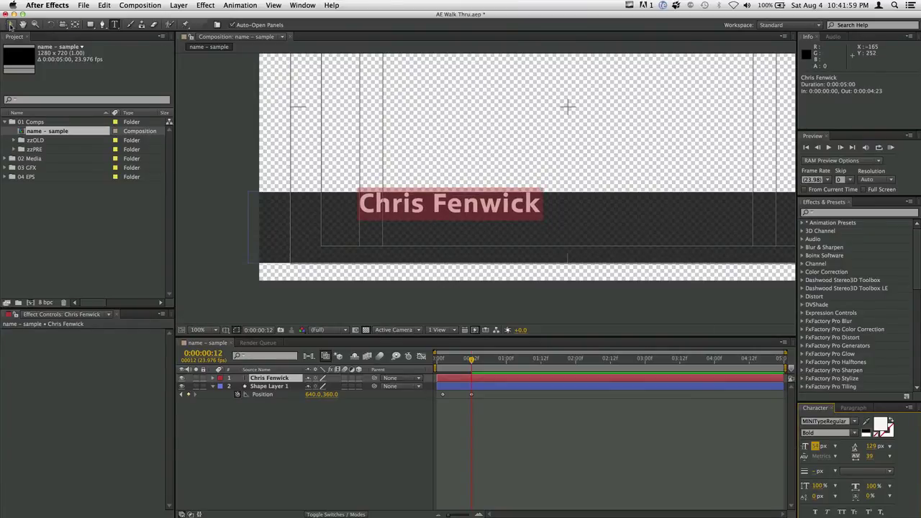
click(11, 25)
drag(459, 207, 460, 215)
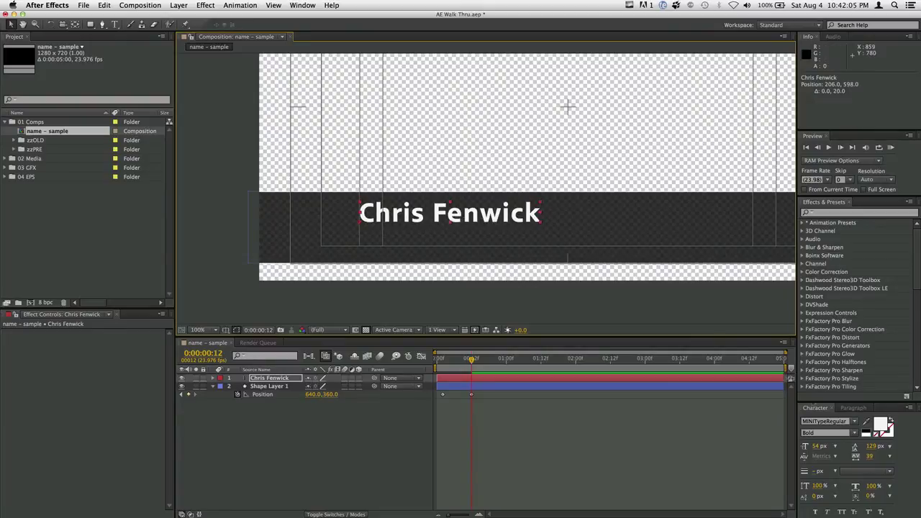
click(816, 451)
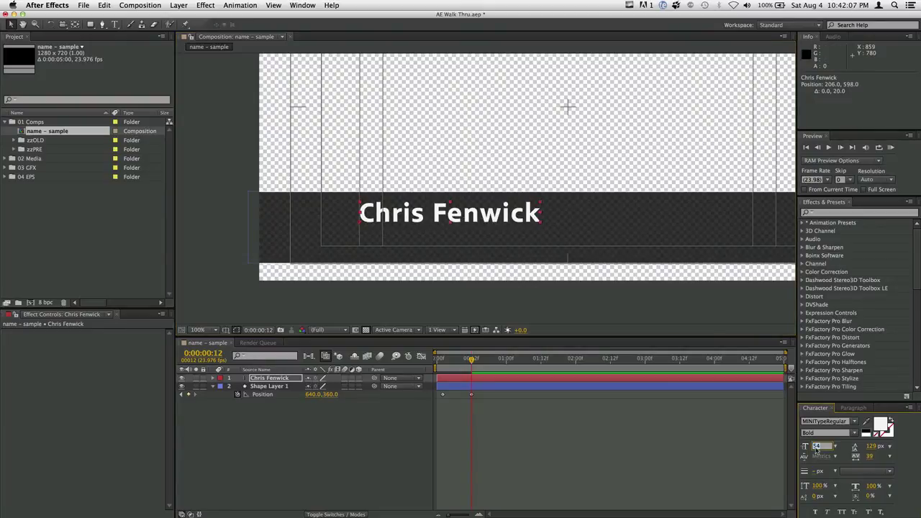
text(60)
key(Return)
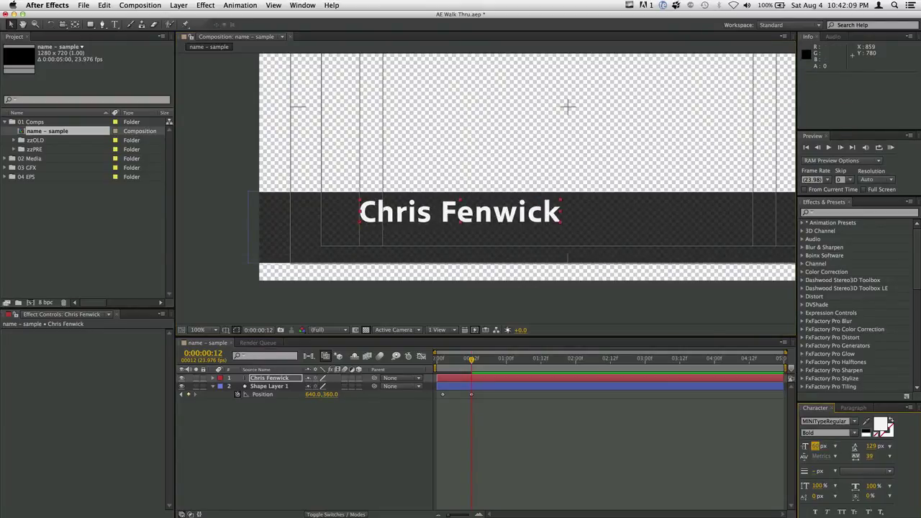
click(572, 399)
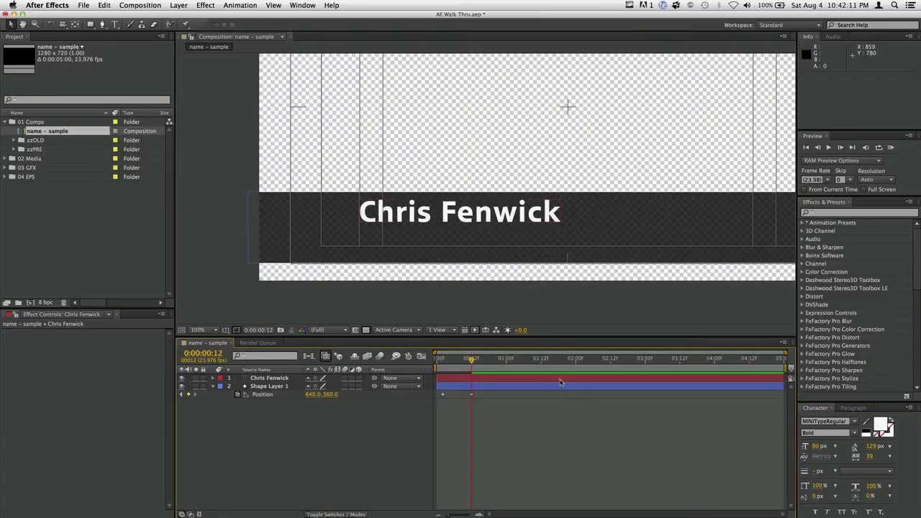
double_click(561, 382)
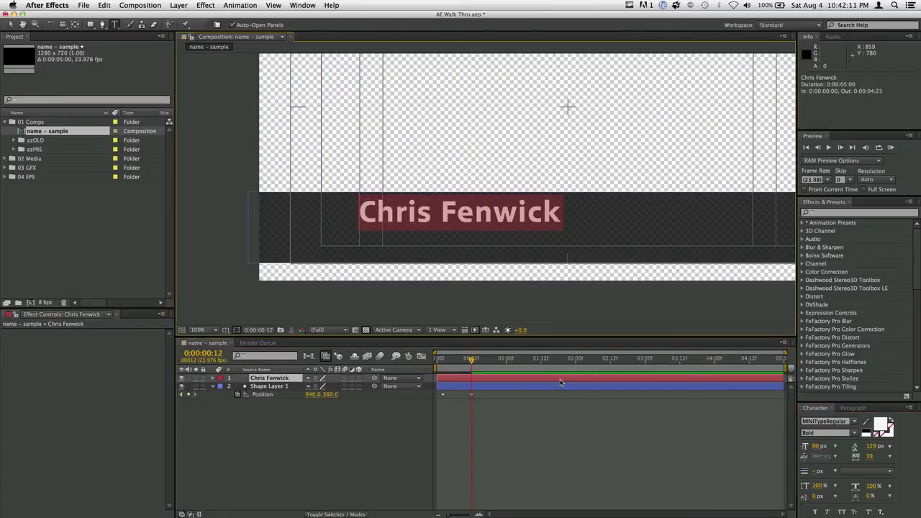
click(815, 448)
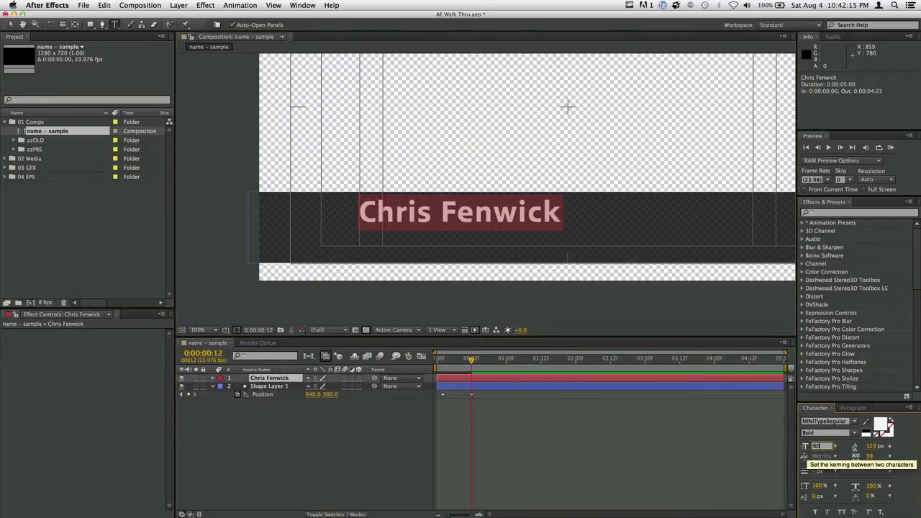
key(Return)
click(585, 425)
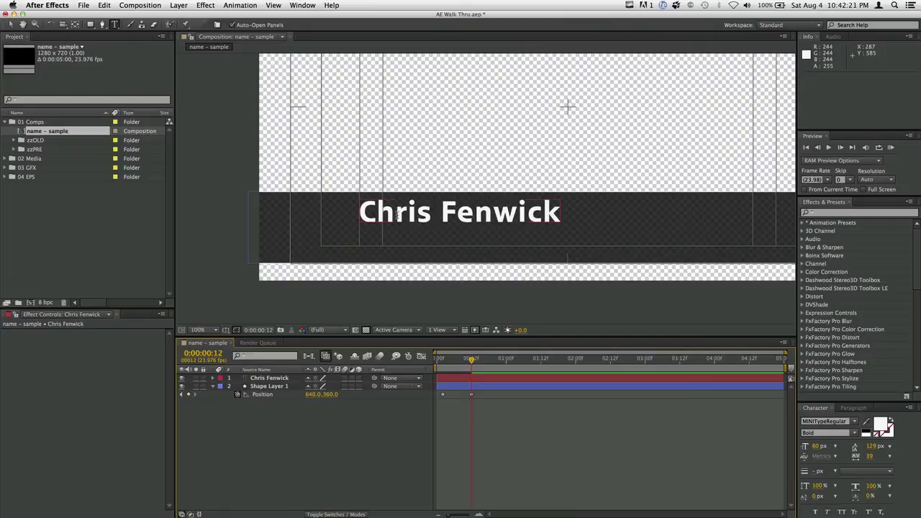
click(474, 380)
Change the name's font from MINITypeRegular to Gotham Bold
double_click(474, 380)
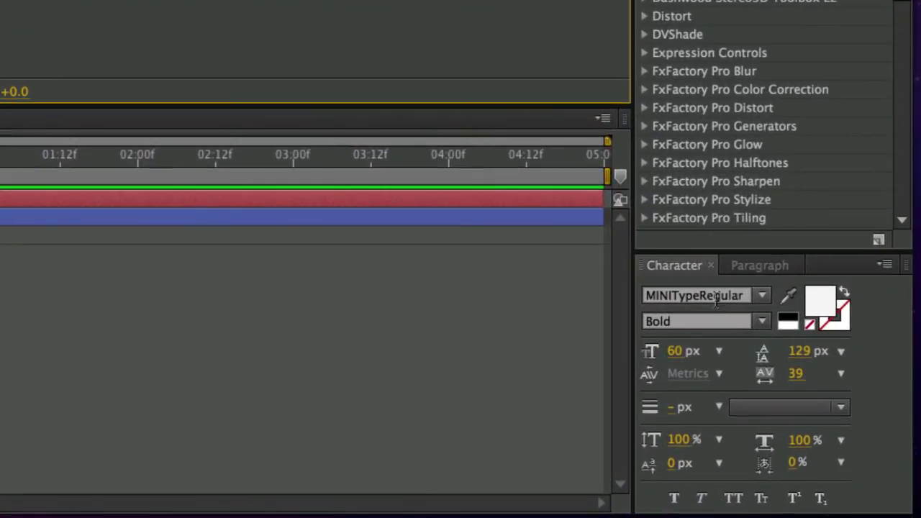
click(834, 422)
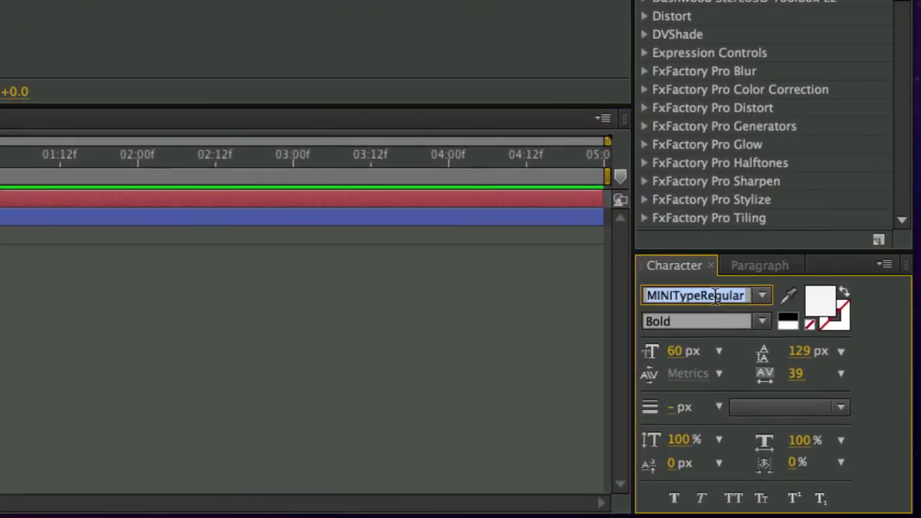
text(Gotham)
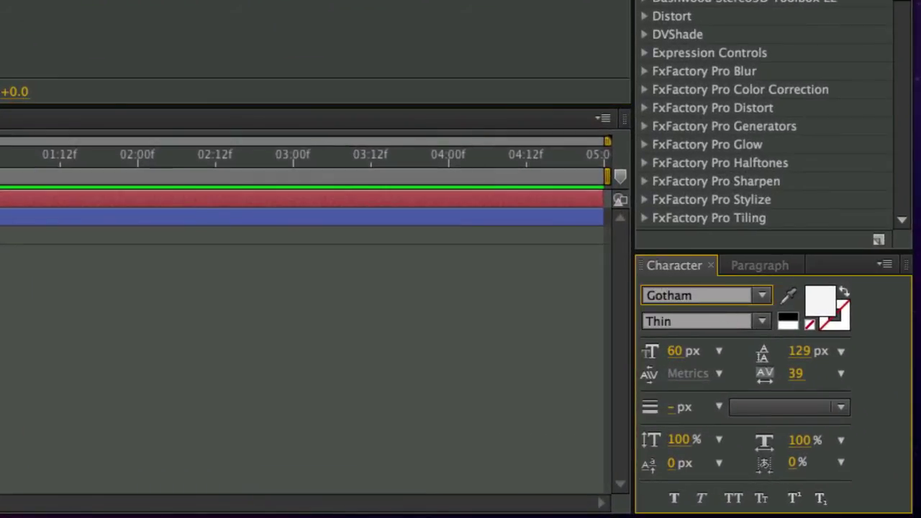
click(759, 322)
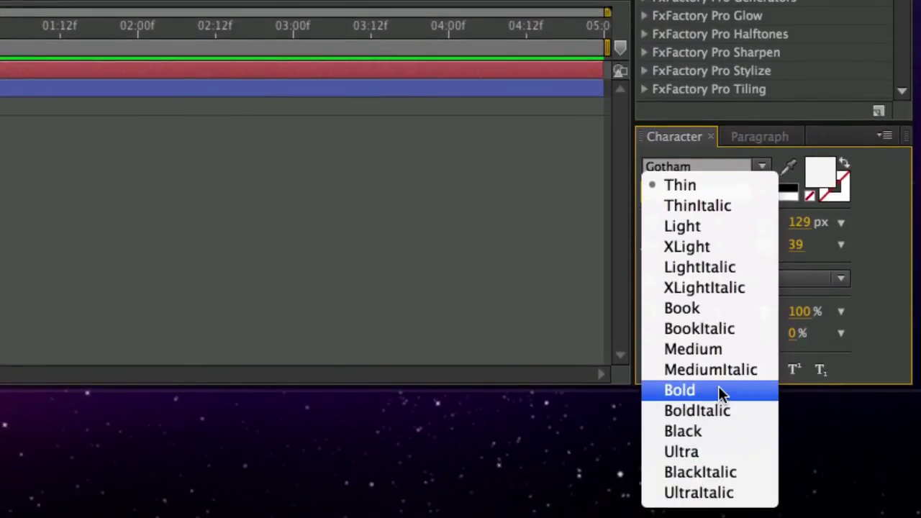
click(719, 391)
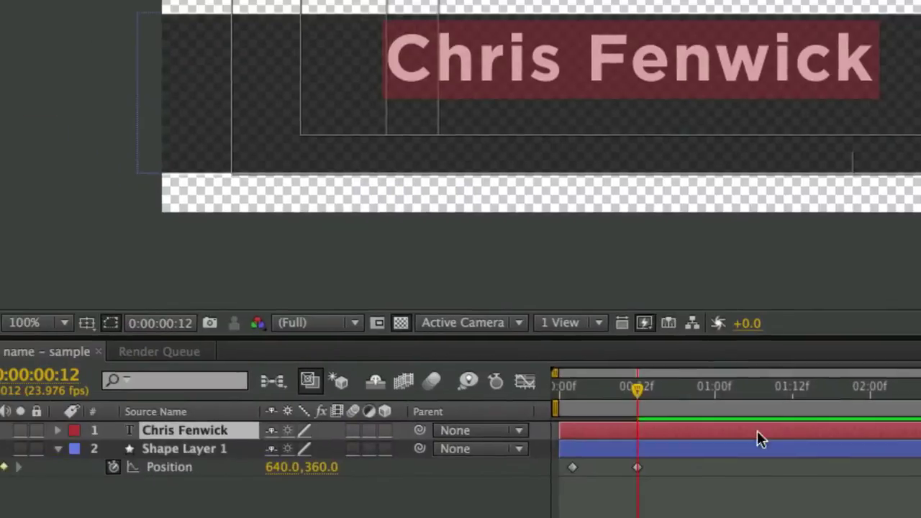
click(621, 229)
click(649, 439)
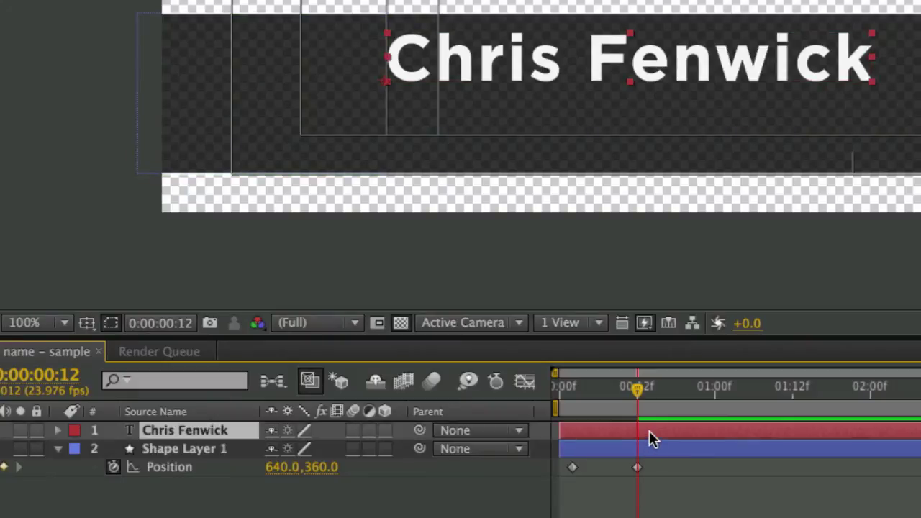
key(ctrl+d)
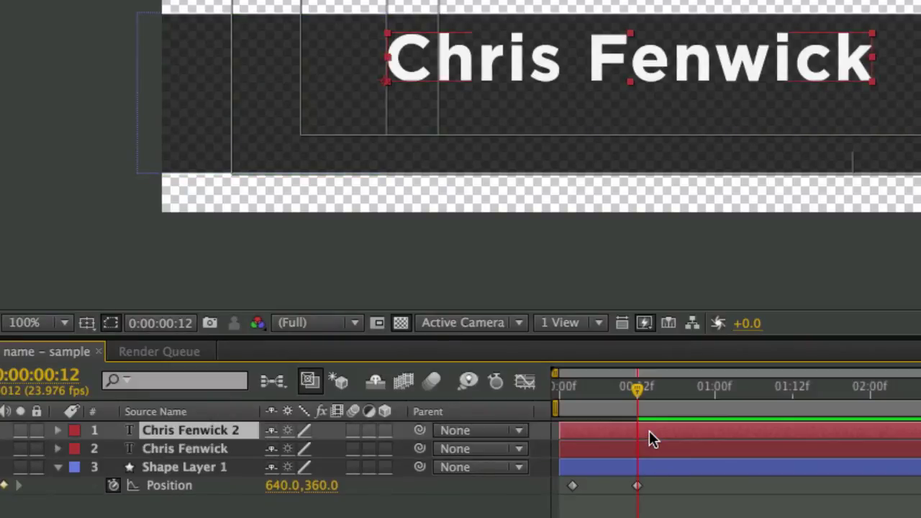
drag(216, 431, 221, 452)
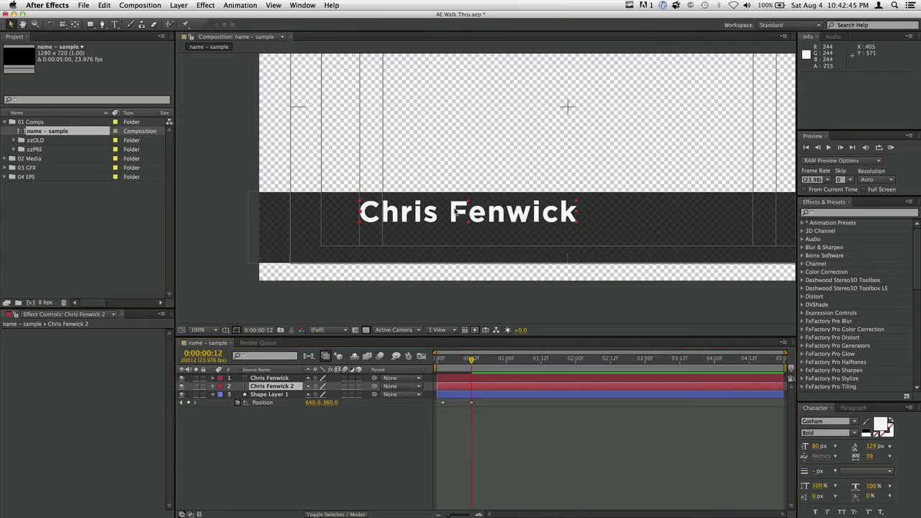
drag(608, 59, 606, 72)
drag(458, 224, 458, 245)
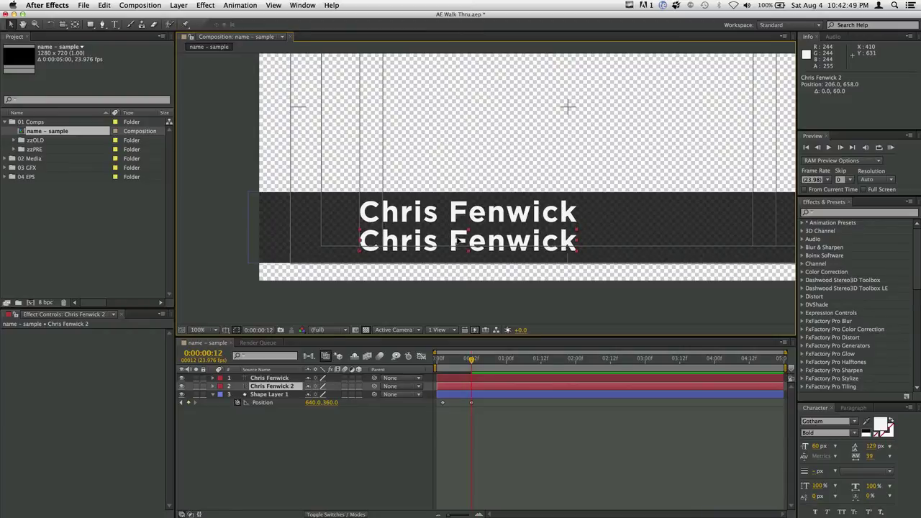
key(Return)
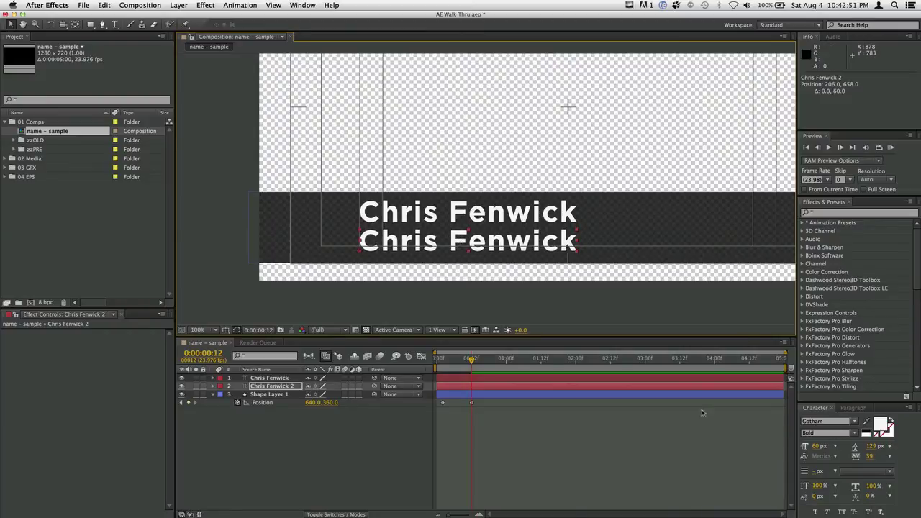
Change the copy's text to 'Video Editor' and shrink its font size
double_click(507, 386)
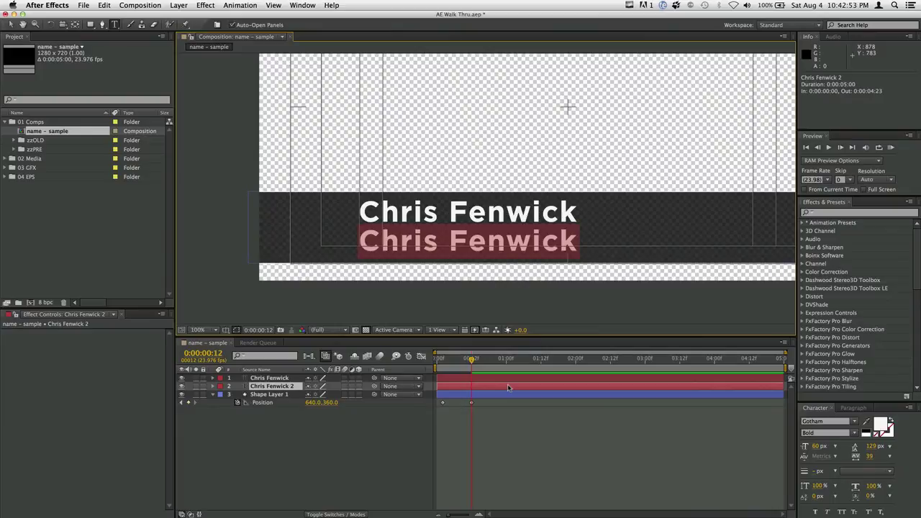
text(Vid)
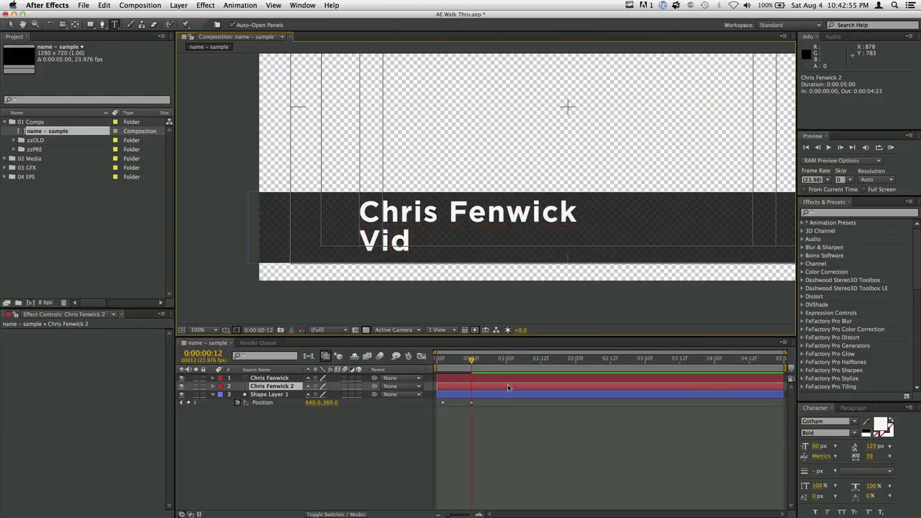
text(eo Edi)
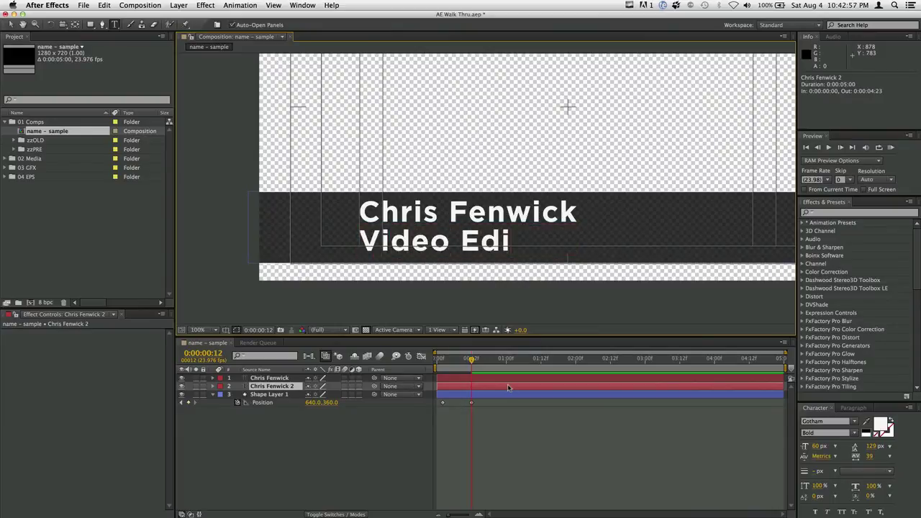
text(tor)
key(super+a)
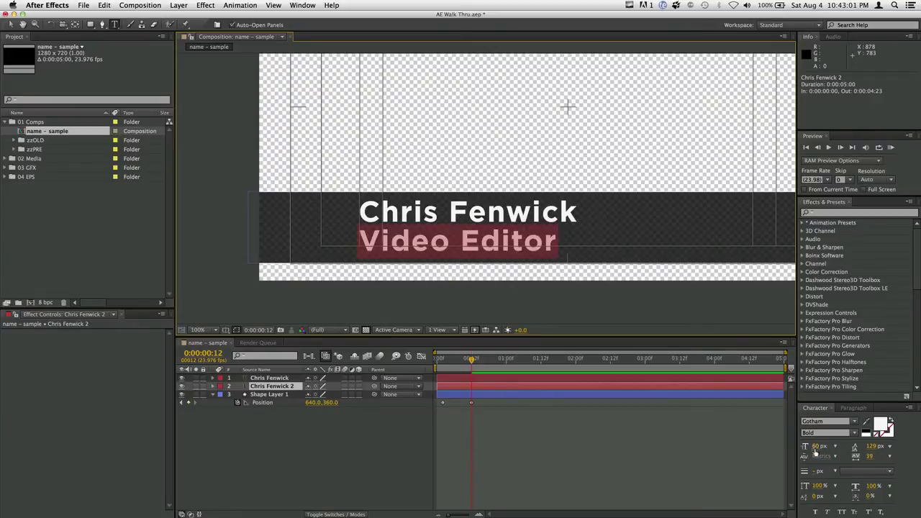
drag(816, 447, 794, 447)
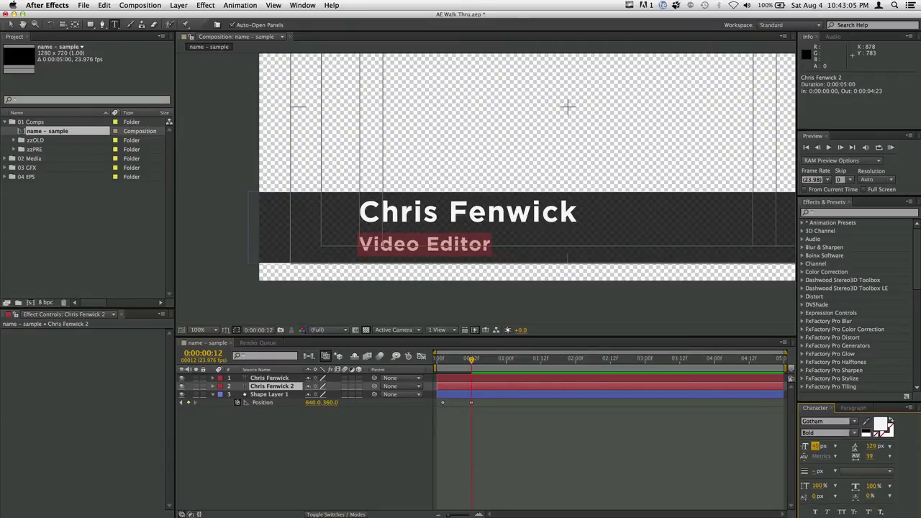
Set 'Video Editor' in the lighter Gotham Book weight at 40 px
click(855, 433)
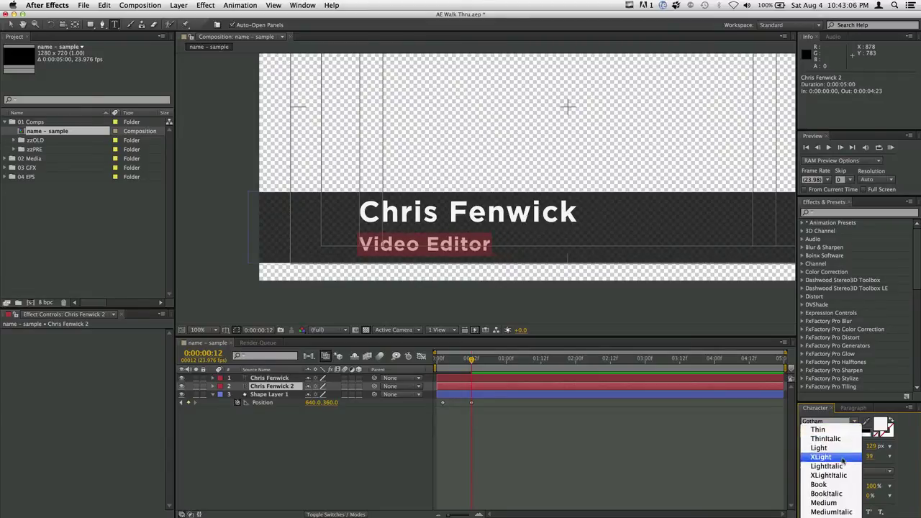
click(841, 504)
click(855, 433)
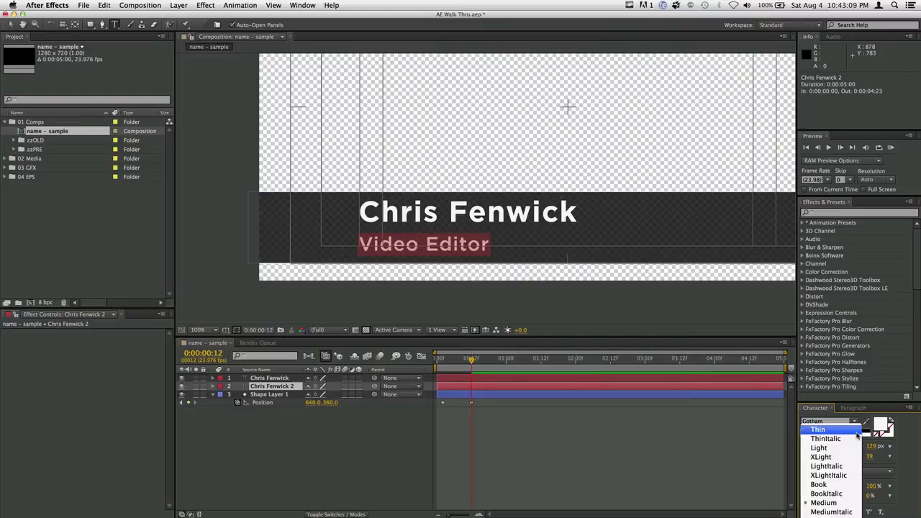
click(844, 487)
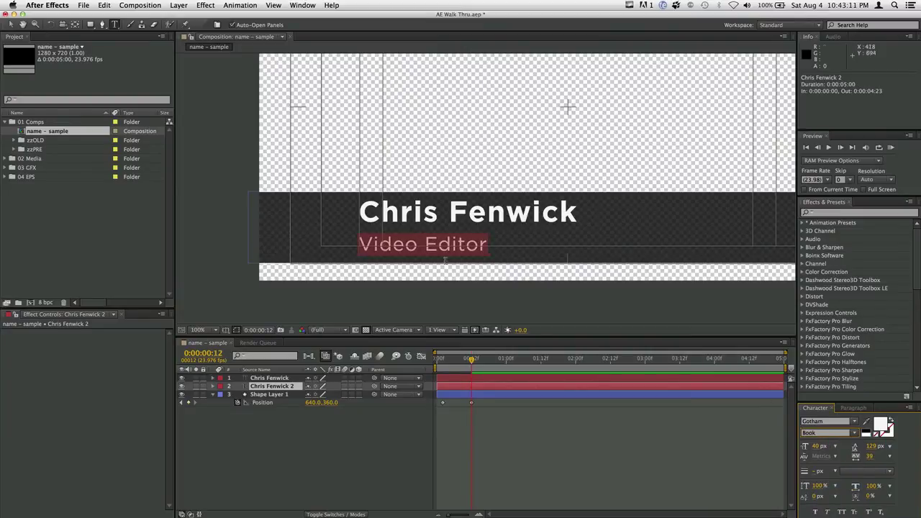
click(11, 25)
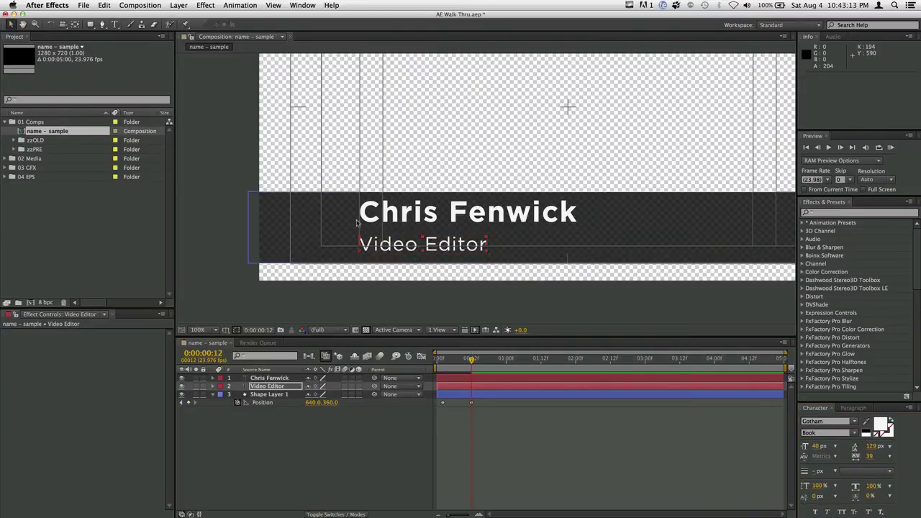
click(411, 217)
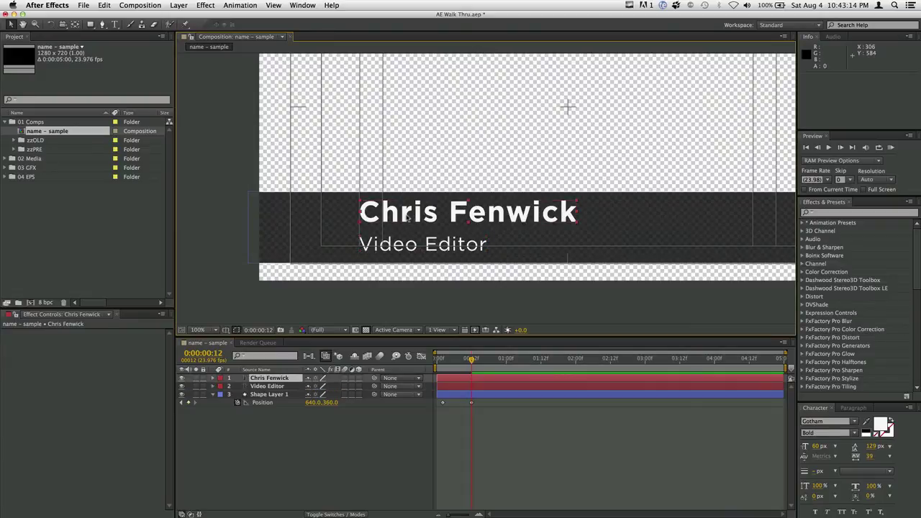
double_click(504, 223)
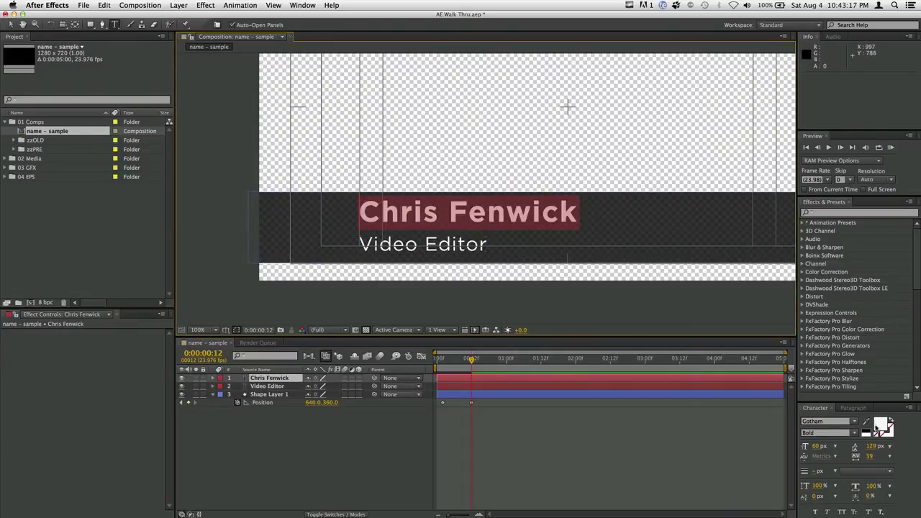
drag(816, 450, 834, 450)
click(817, 448)
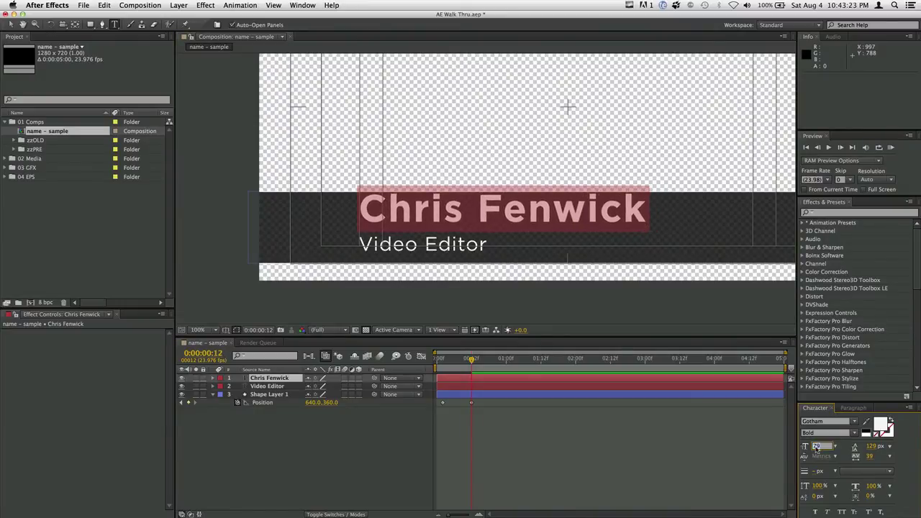
text(80)
key(Return)
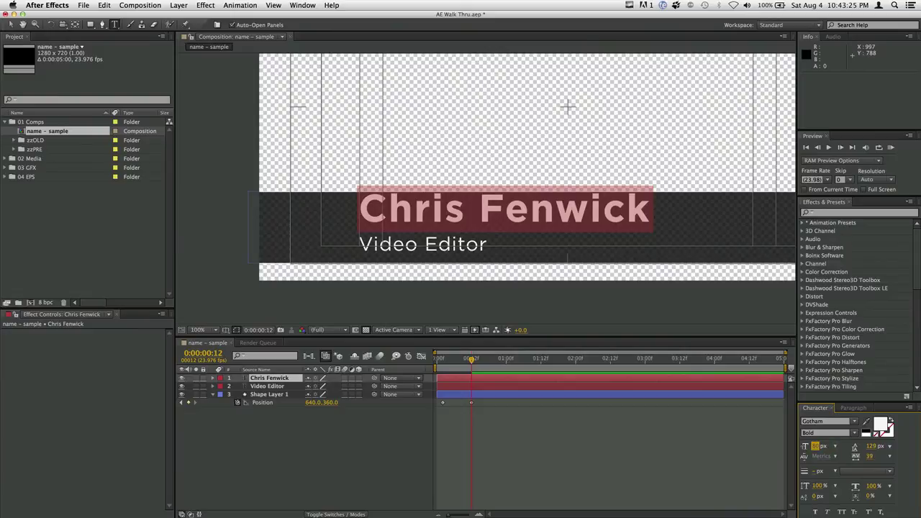
click(11, 24)
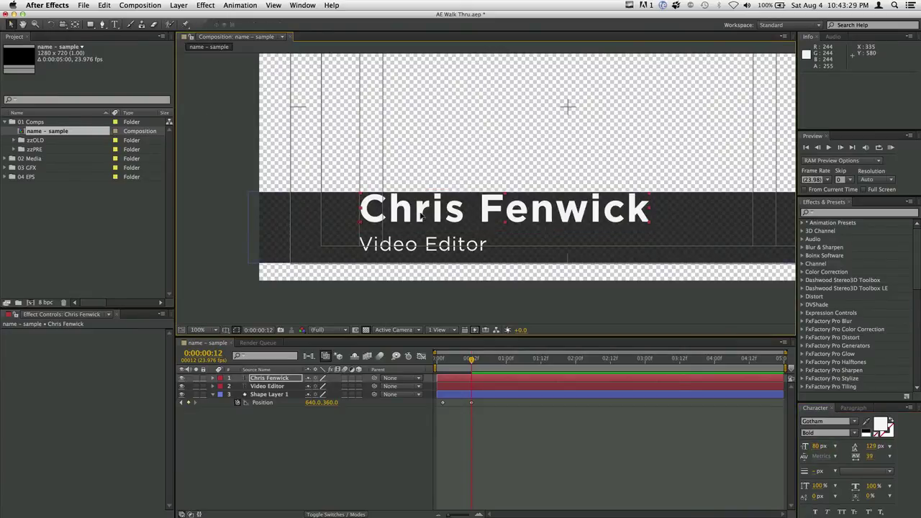
drag(422, 215, 421, 221)
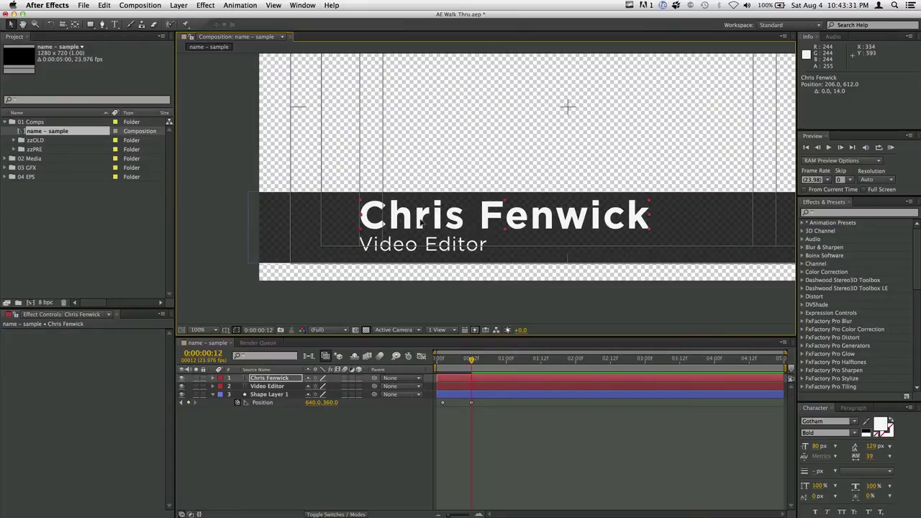
click(441, 298)
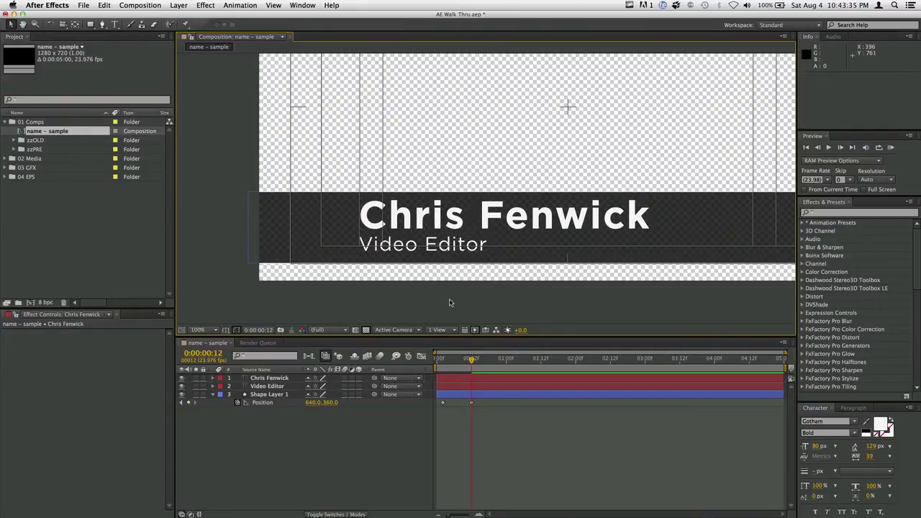
Recentre the lower third in the viewer and switch off the Title/Action Safe guides
scroll(442, 308, down, 8)
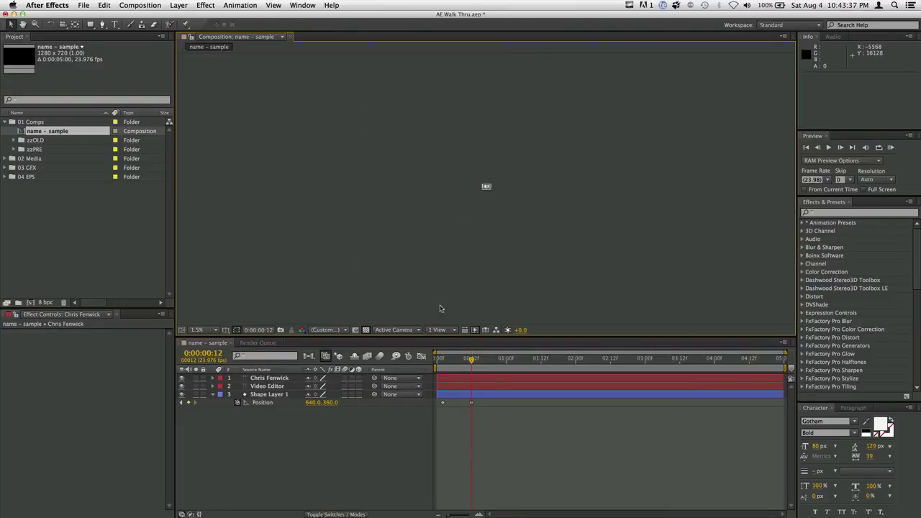
scroll(441, 308, up, 5)
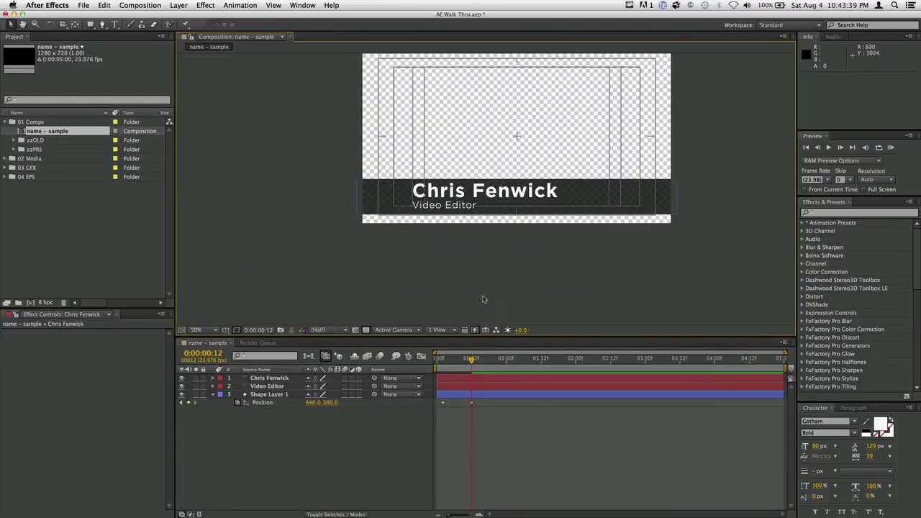
scroll(515, 282, up, 3)
drag(515, 282, 487, 325)
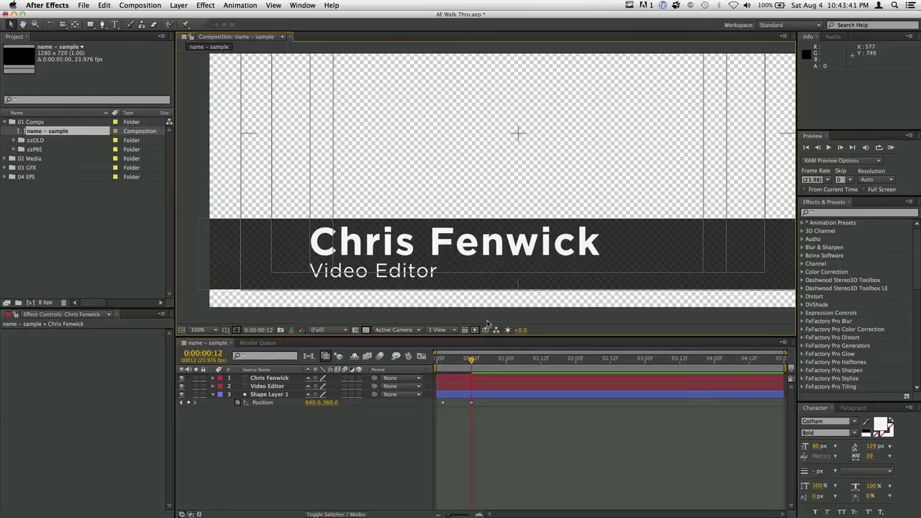
scroll(487, 325, down, 1)
scroll(501, 288, up, 1)
scroll(503, 289, down, 1)
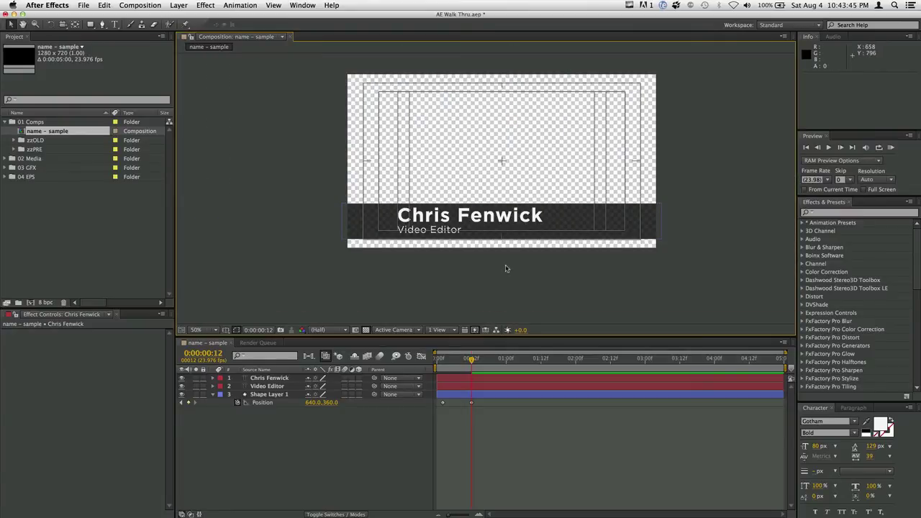
drag(539, 175, 539, 194)
scroll(485, 188, up, 1)
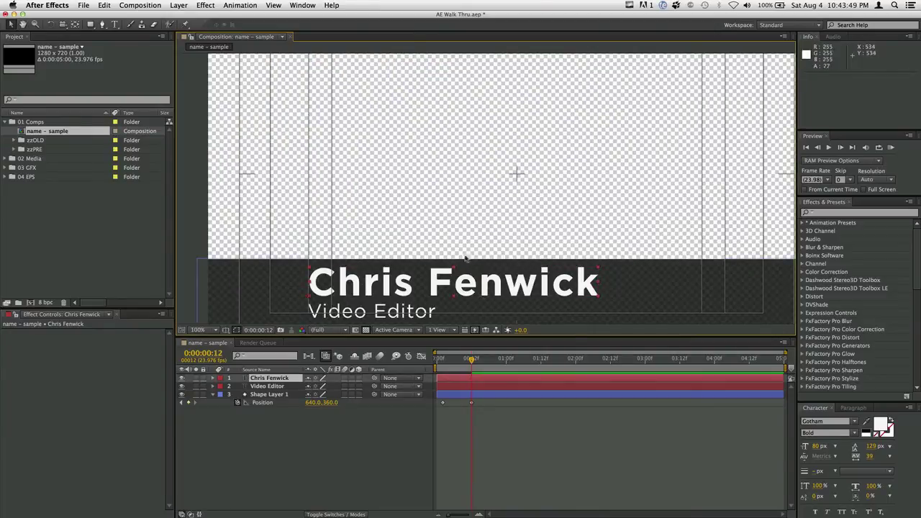
scroll(467, 232, down, 1)
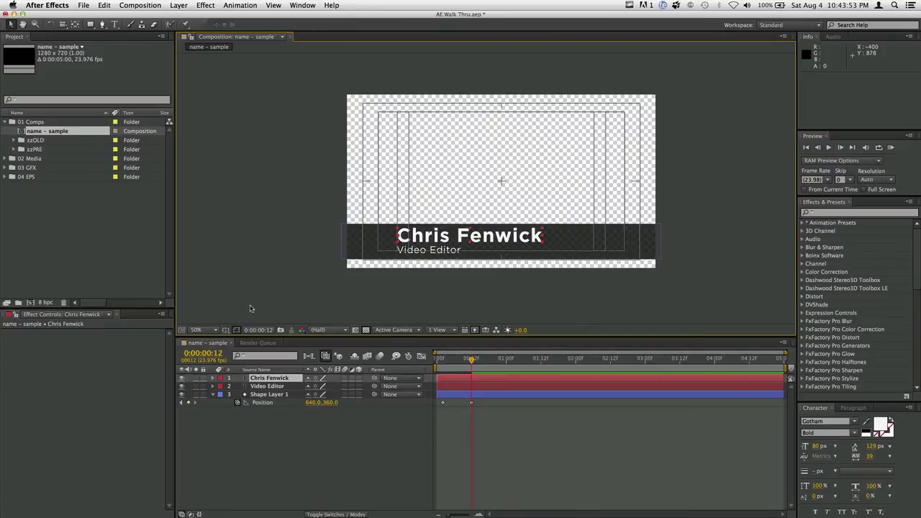
click(236, 330)
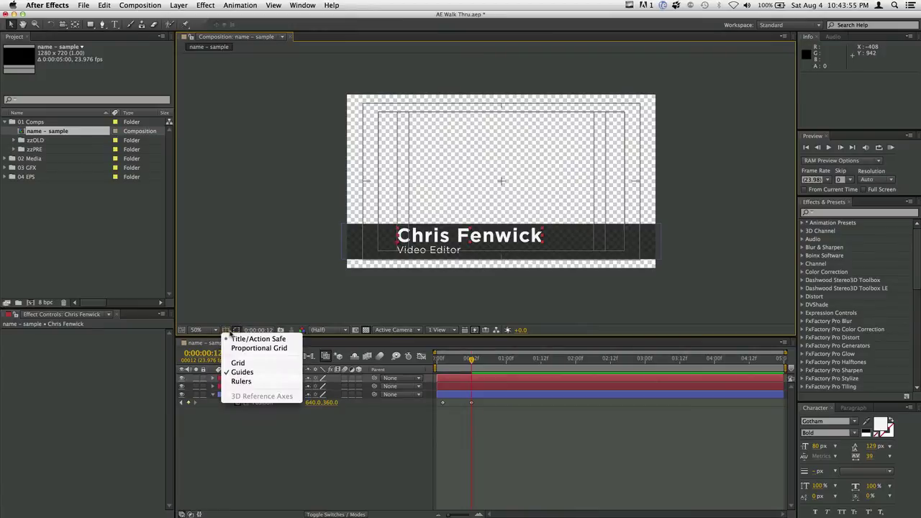
click(240, 339)
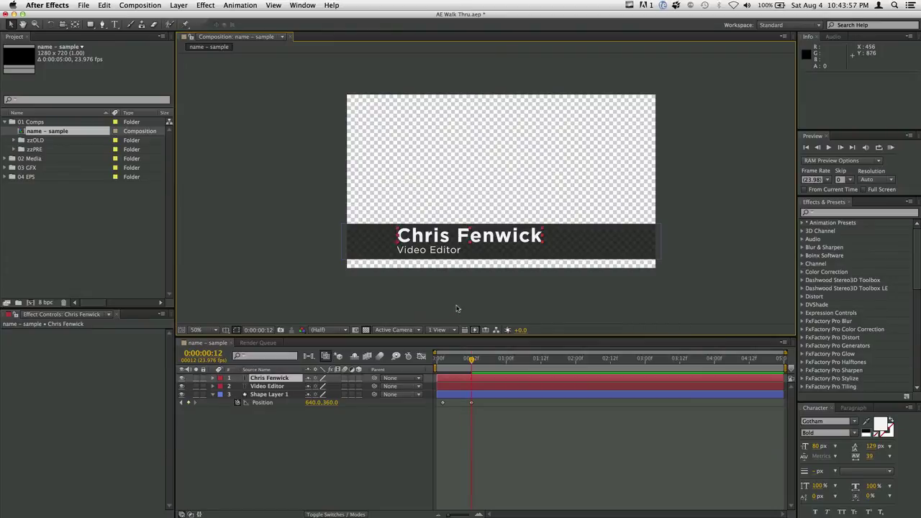
click(524, 292)
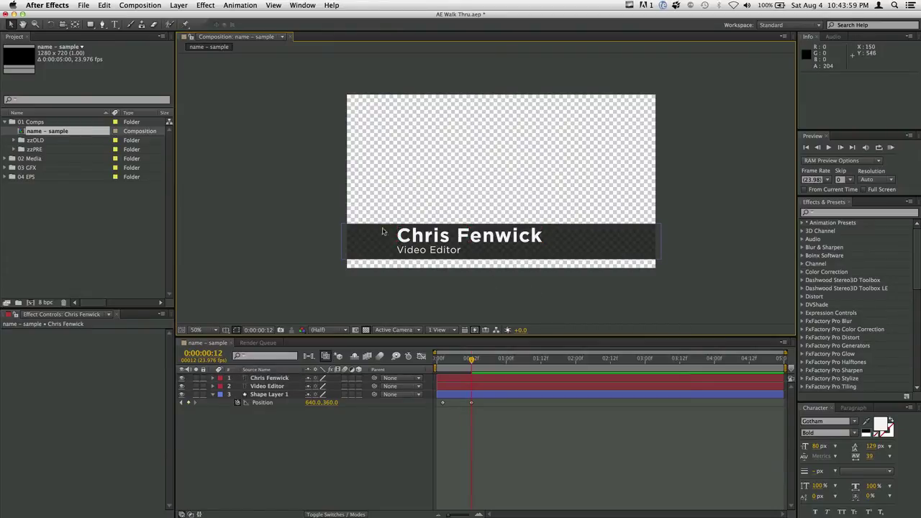
Move both text lines 80 px left on the bar and scrub to check the slide-in
click(466, 378)
shift+click(481, 389)
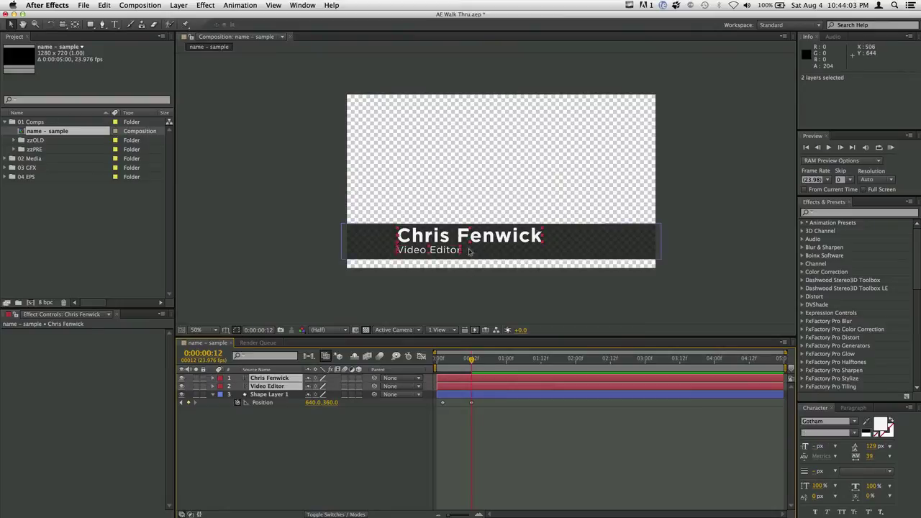
drag(474, 244, 455, 246)
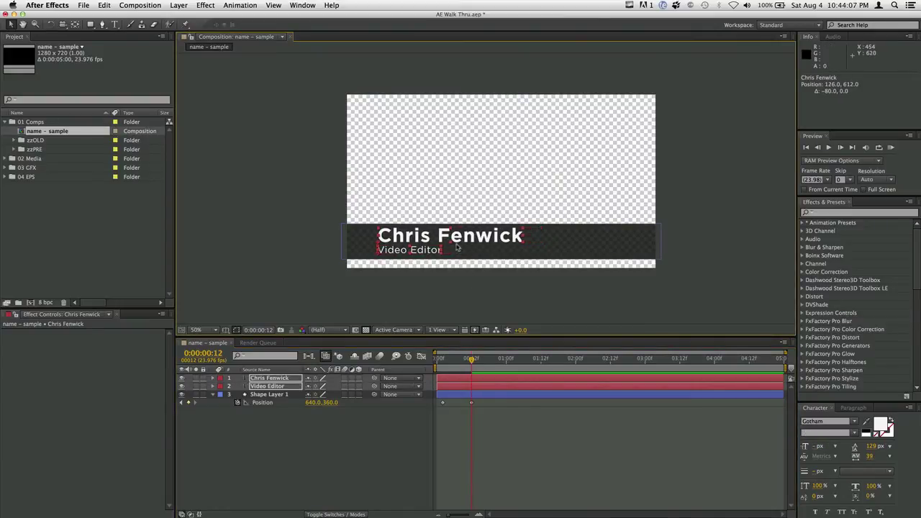
click(460, 359)
drag(460, 361, 443, 367)
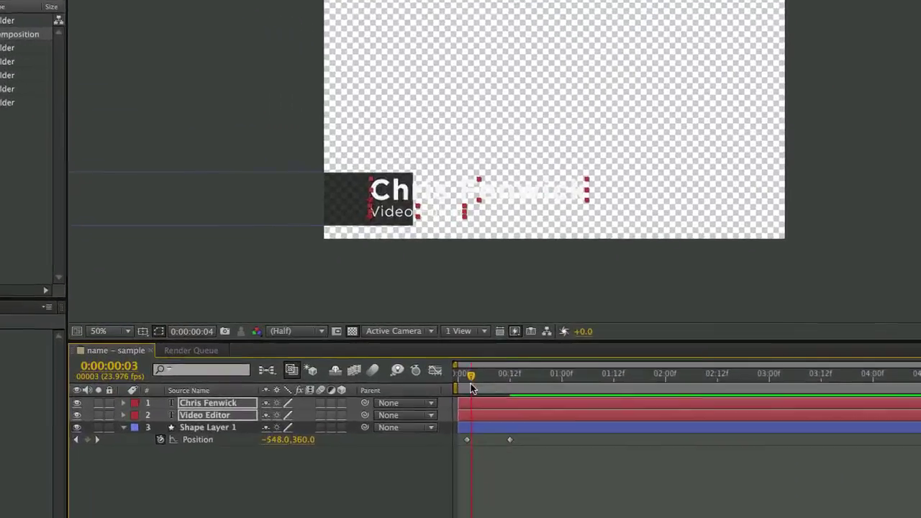
drag(482, 400, 533, 401)
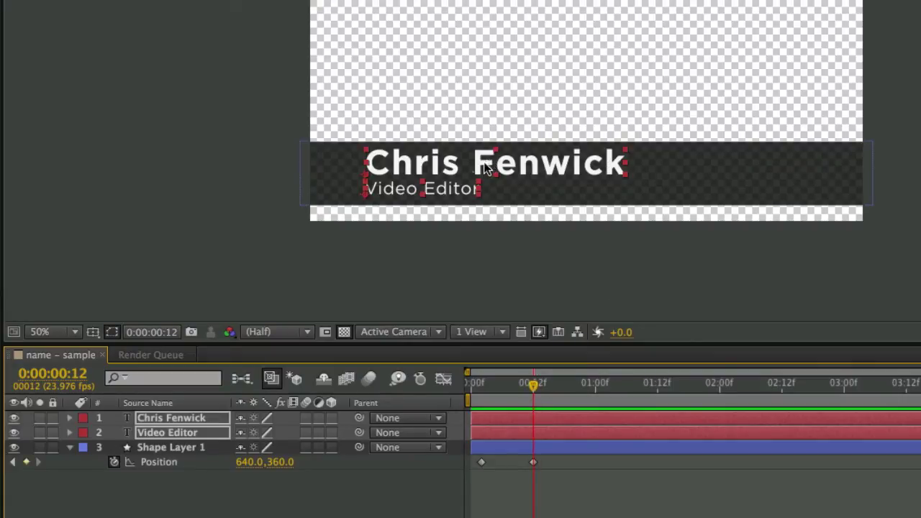
click(536, 458)
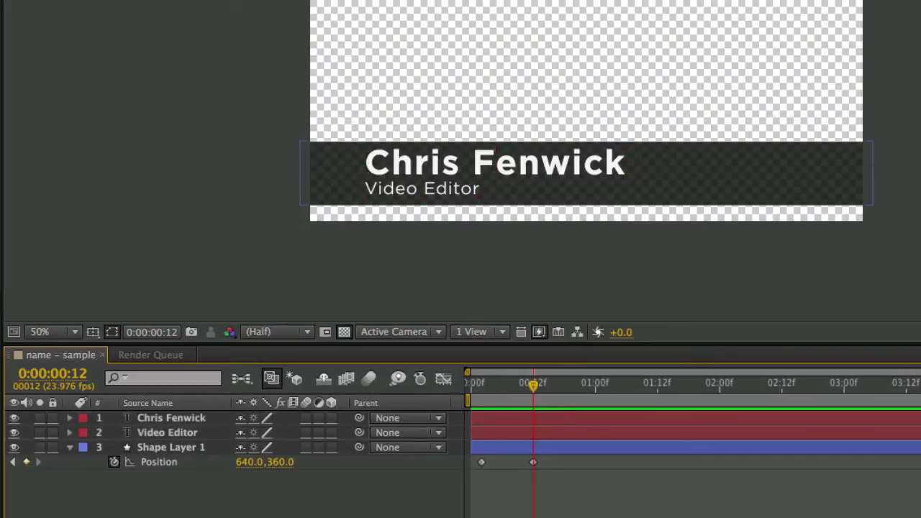
click(556, 418)
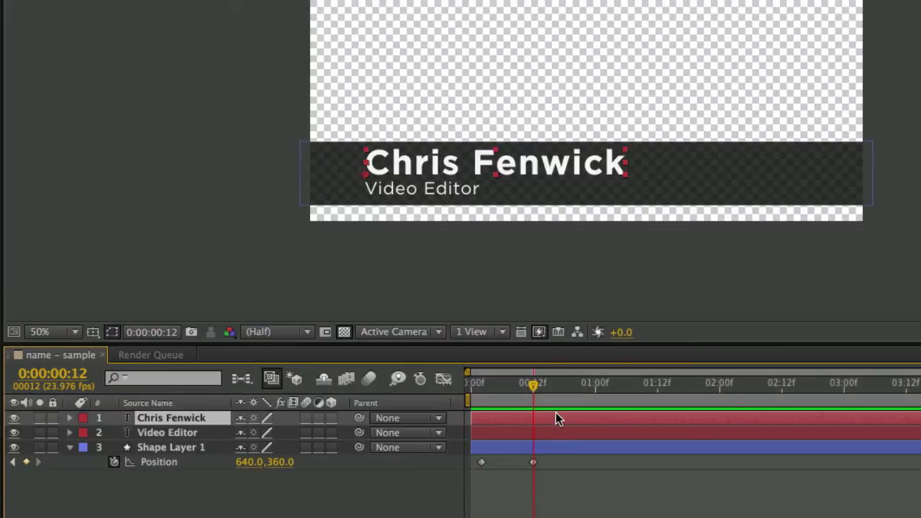
key(t)
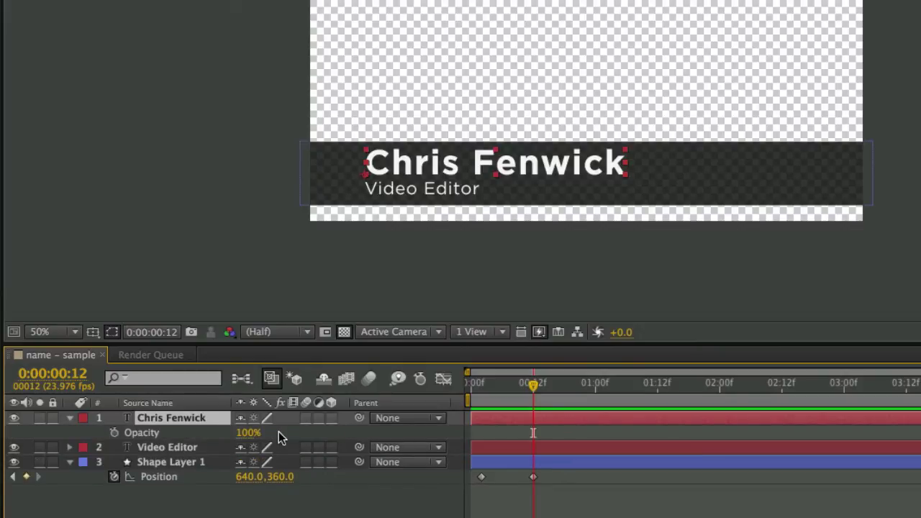
click(113, 433)
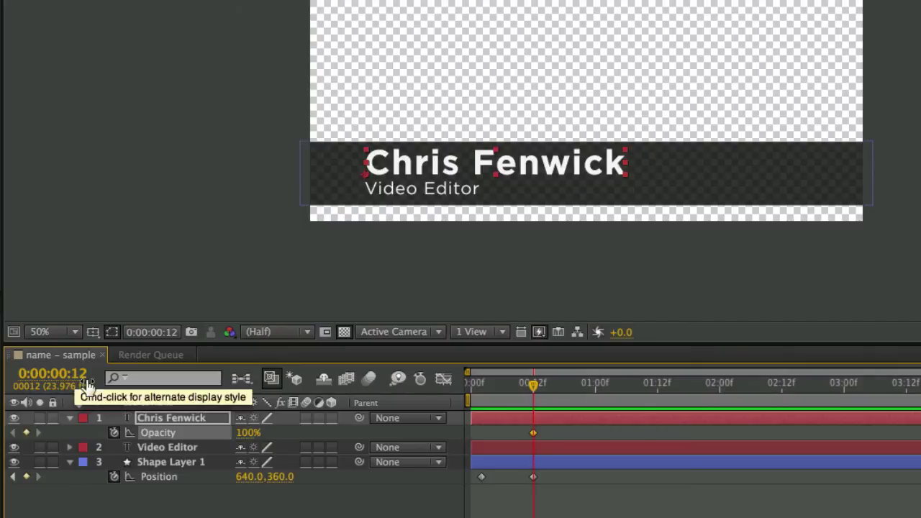
mouse_move(541, 389)
mouse_down()
mouse_move(575, 390)
mouse_move(535, 396)
mouse_up()
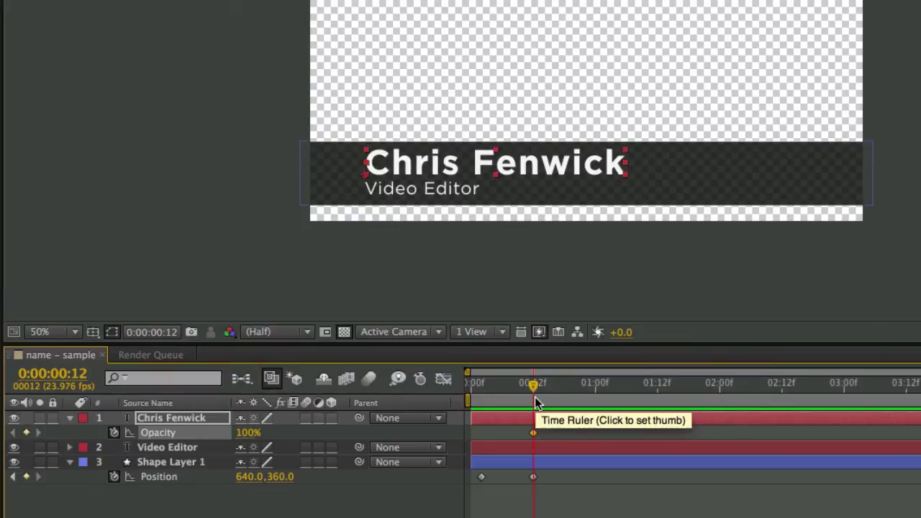
key(Page_Down)
key(Page_Down)
key(Page_Down)
key(Page_Down)
key(Page_Down)
key(Page_Down)
key(Page_Down)
key(Page_Down)
key(Page_Down)
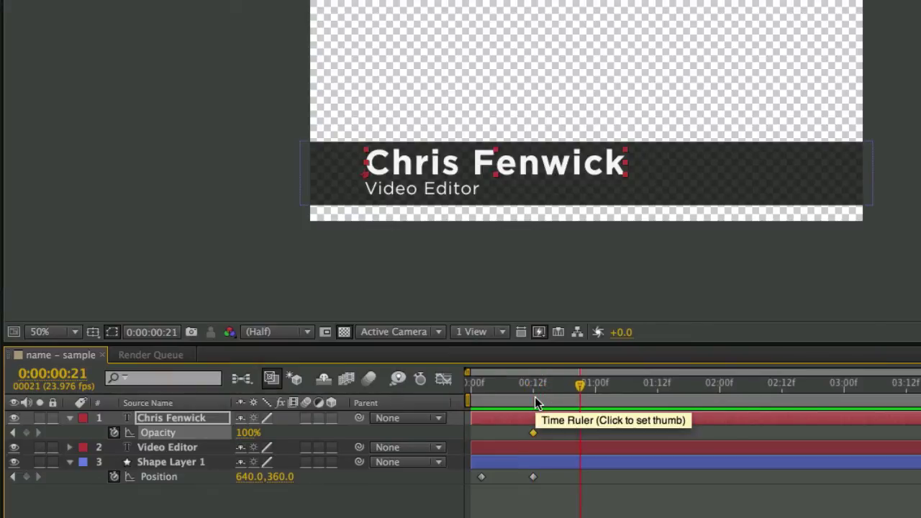
key(Page_Down)
key(shift+Page_Up)
key(shift+Page_Down)
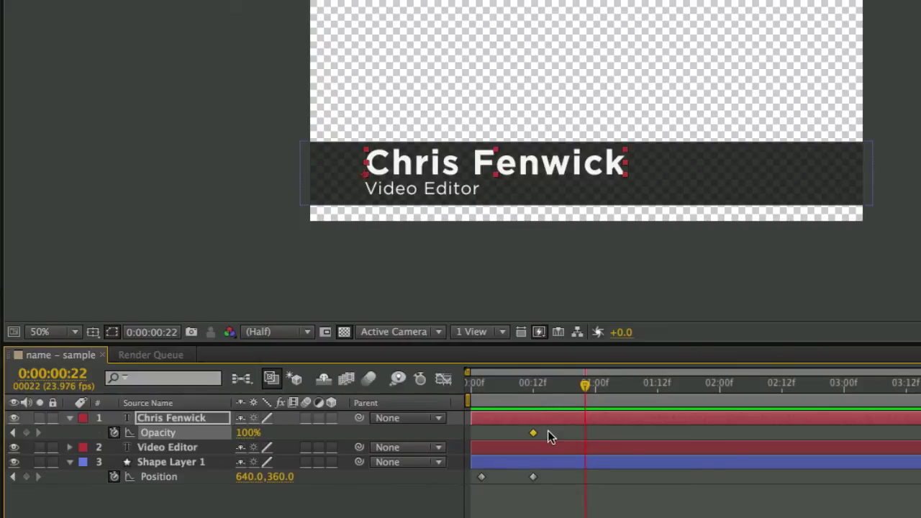
click(26, 433)
drag(552, 396, 533, 400)
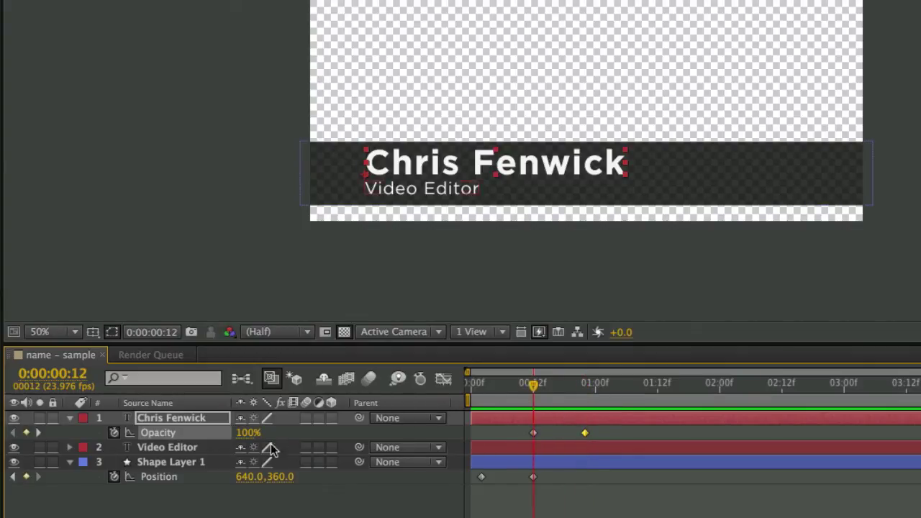
drag(249, 433, 149, 446)
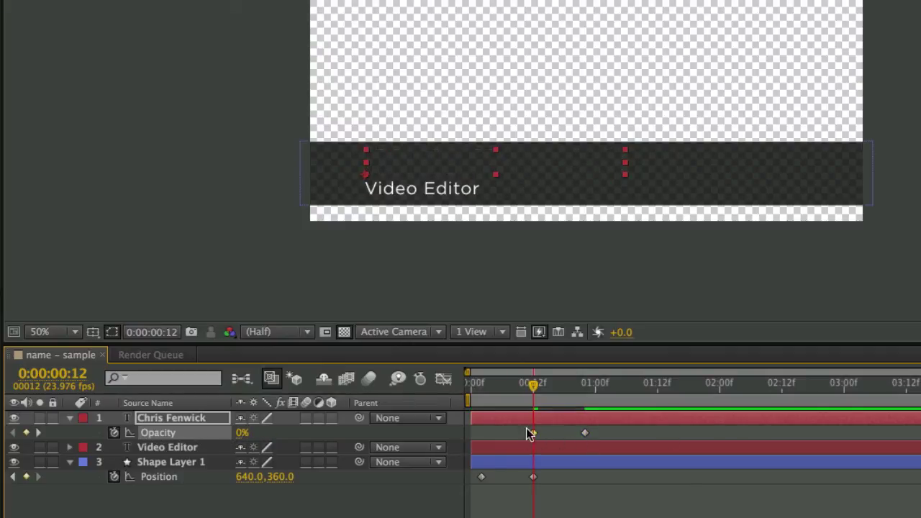
drag(517, 430, 599, 438)
key(k)
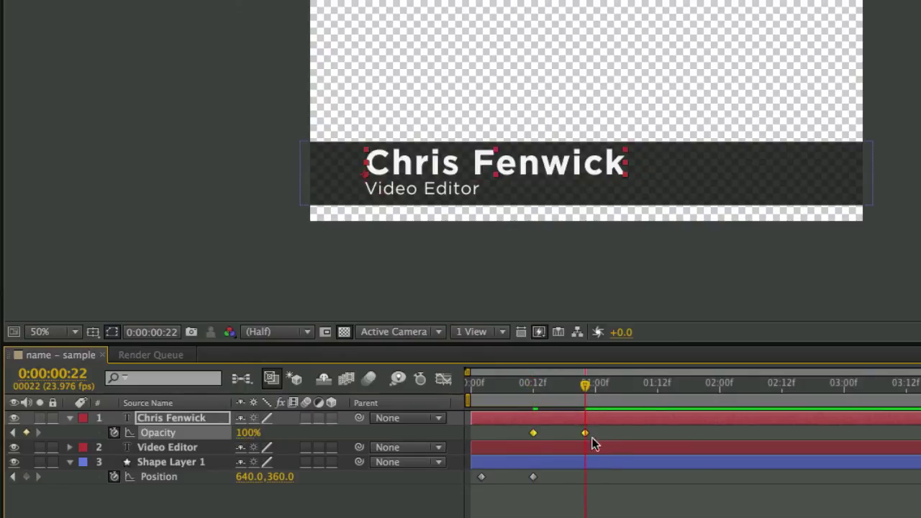
click(598, 449)
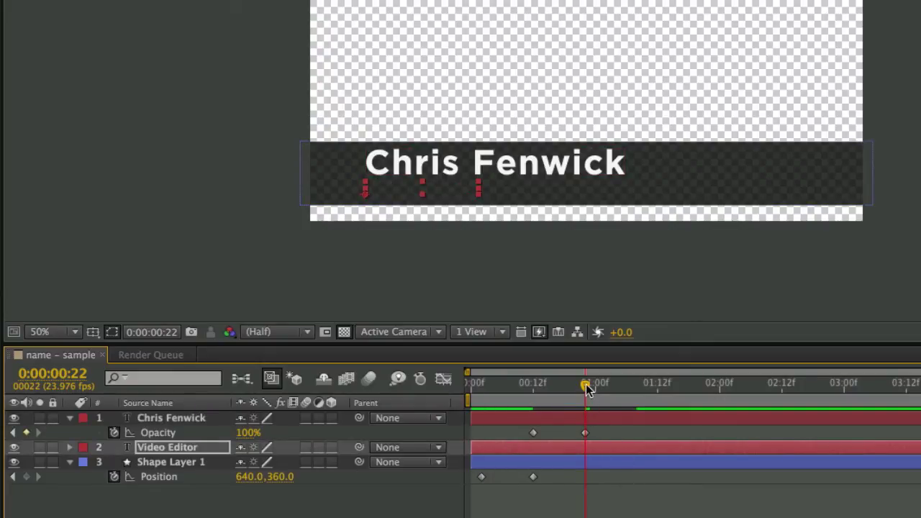
Paste the opacity fade onto Video Editor and offset its keyframes a few frames
mouse_move(586, 384)
mouse_down()
mouse_move(682, 397)
mouse_move(468, 403)
mouse_move(667, 420)
mouse_move(618, 417)
mouse_move(582, 429)
mouse_up()
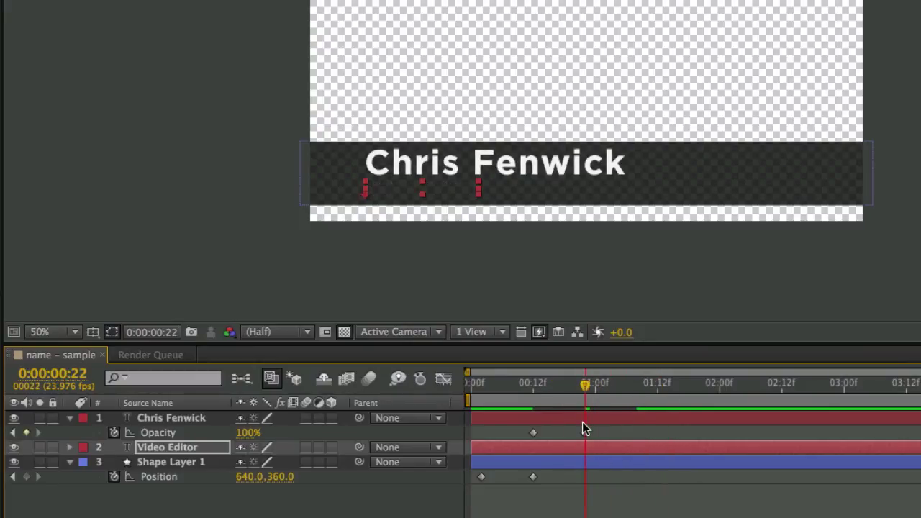
click(628, 463)
click(170, 447)
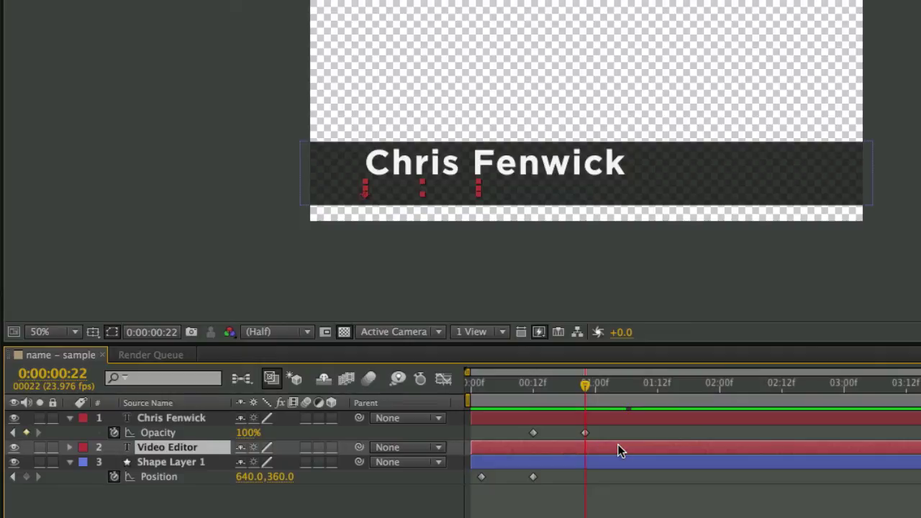
key(ctrl+v)
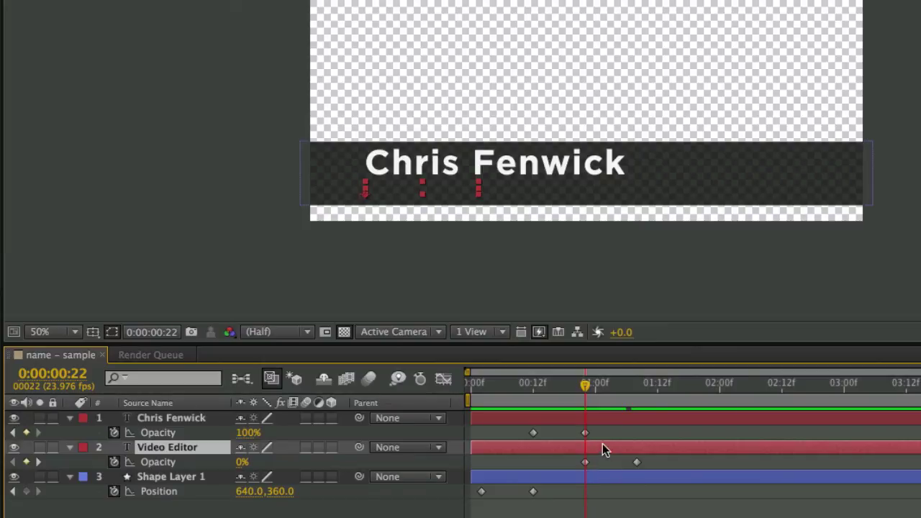
drag(576, 459, 670, 475)
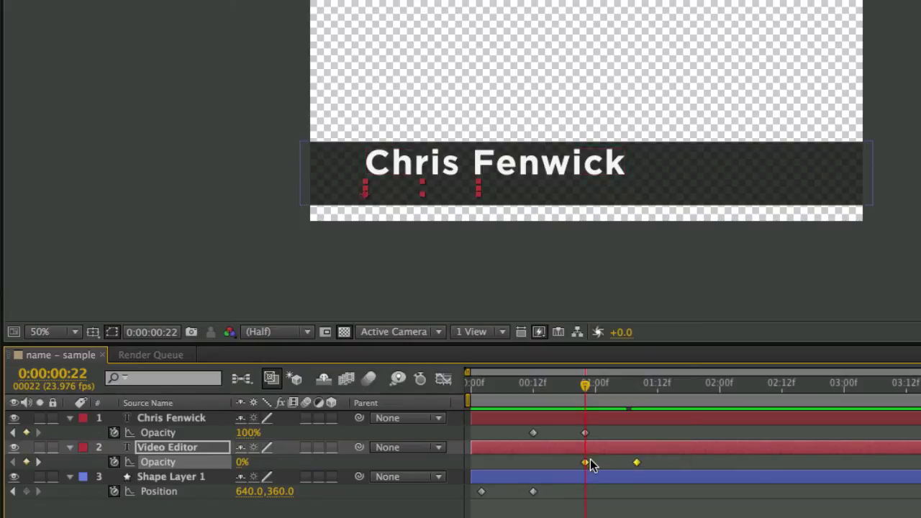
drag(585, 462, 558, 466)
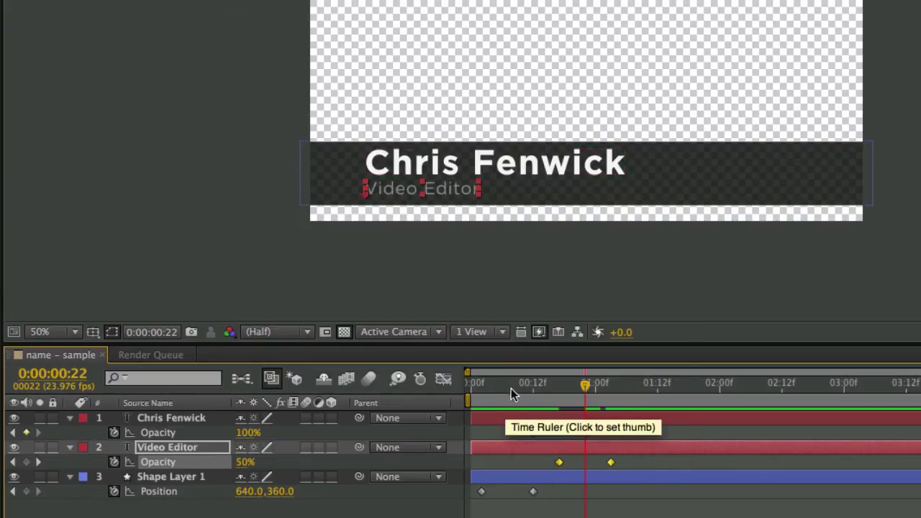
Play back the timeline to preview the staggered fade-ins
drag(511, 388, 731, 417)
key(space)
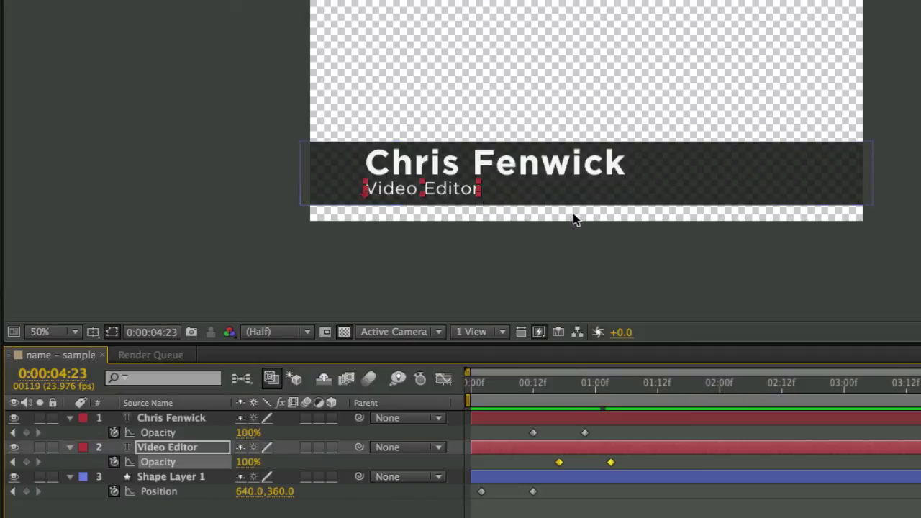
drag(614, 379, 920, 414)
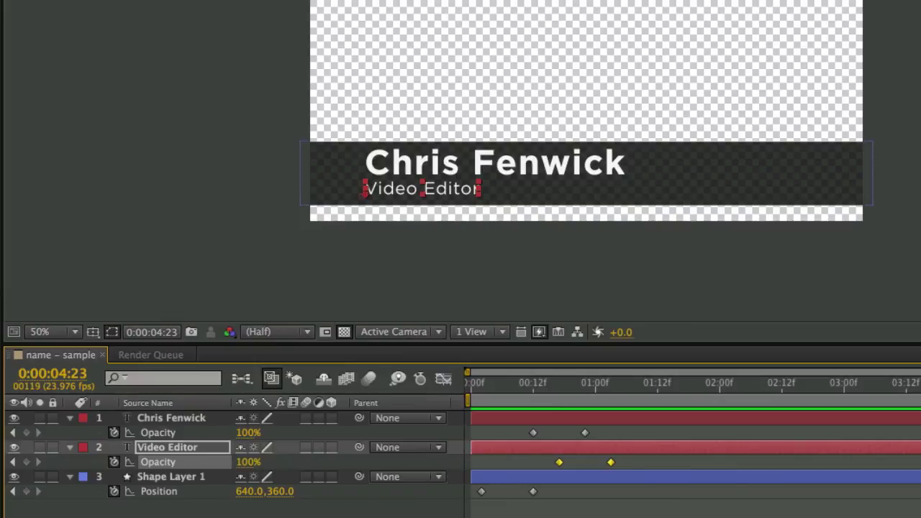